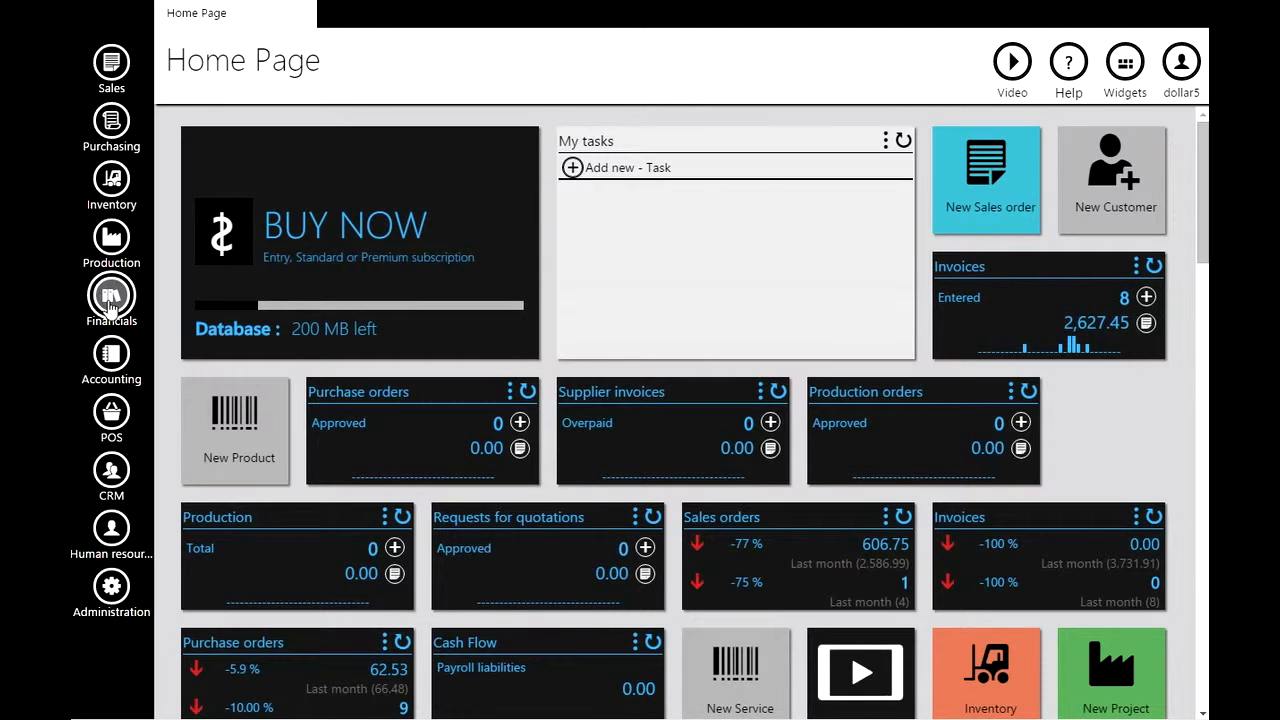
# Open the exchange lists under Financials and add a new currency row with the code HKD
pyautogui.click(111, 297)
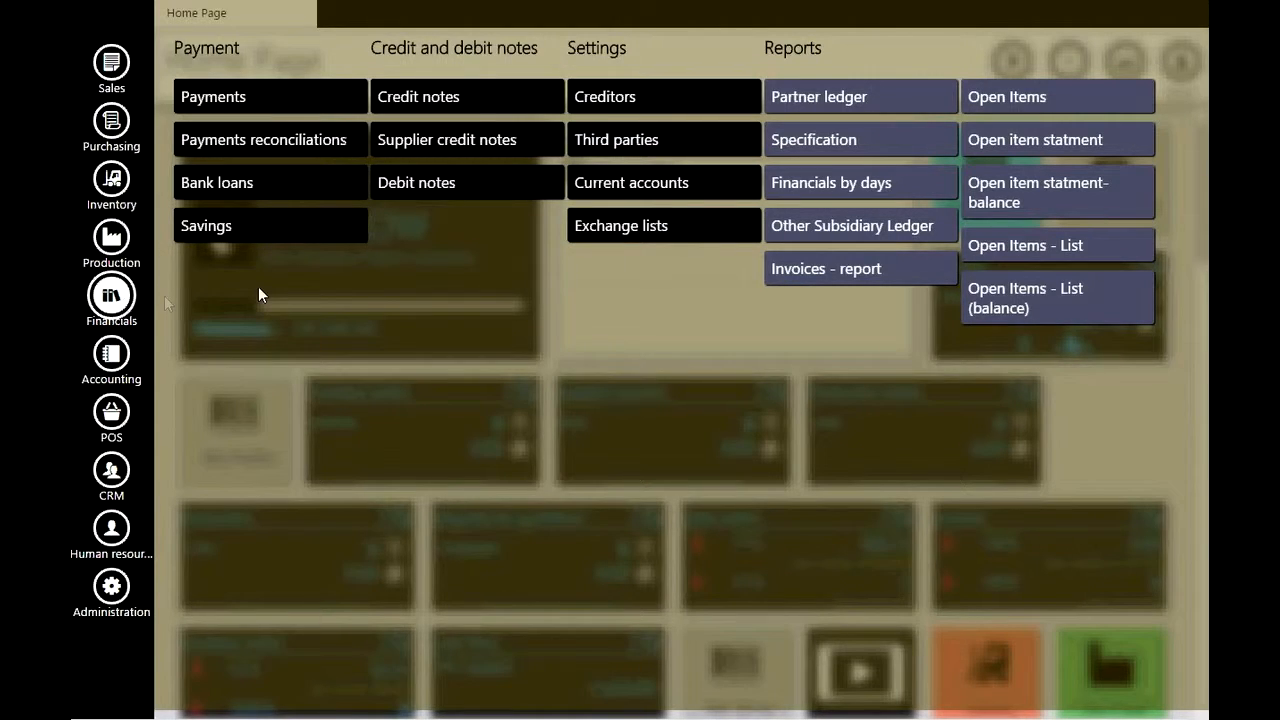
pyautogui.click(658, 240)
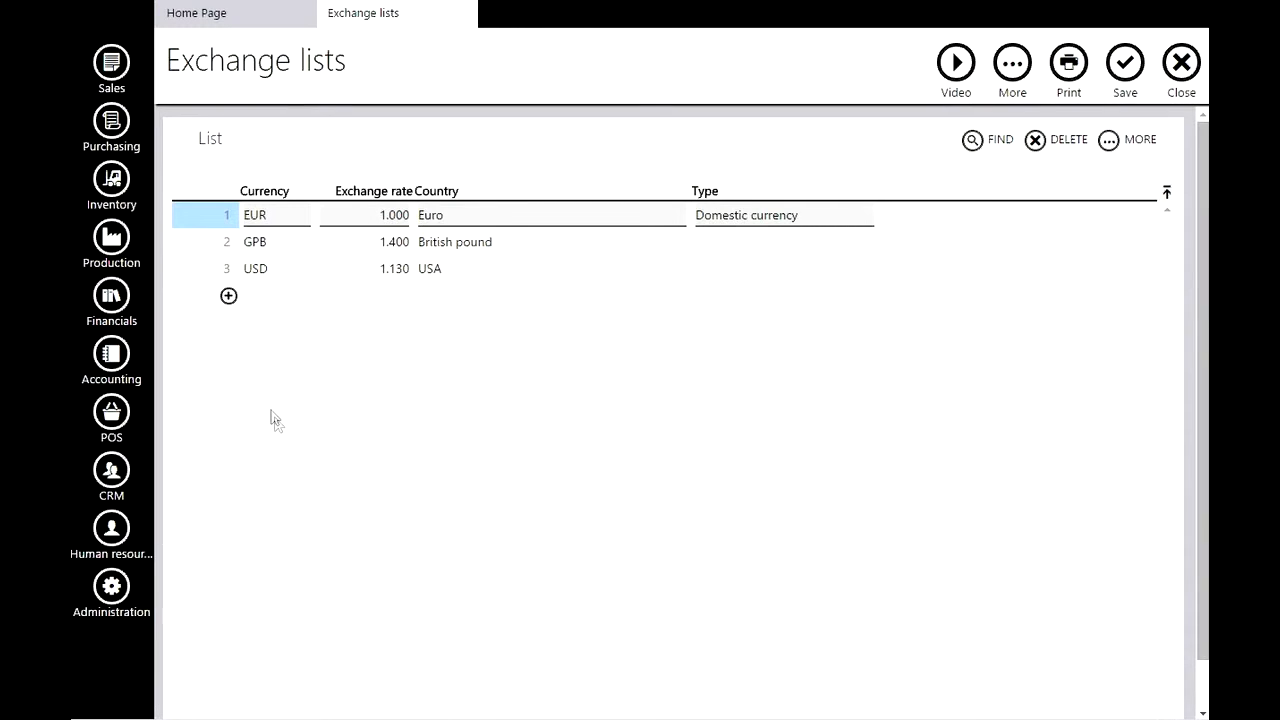
pyautogui.click(228, 297)
pyautogui.click(262, 293)
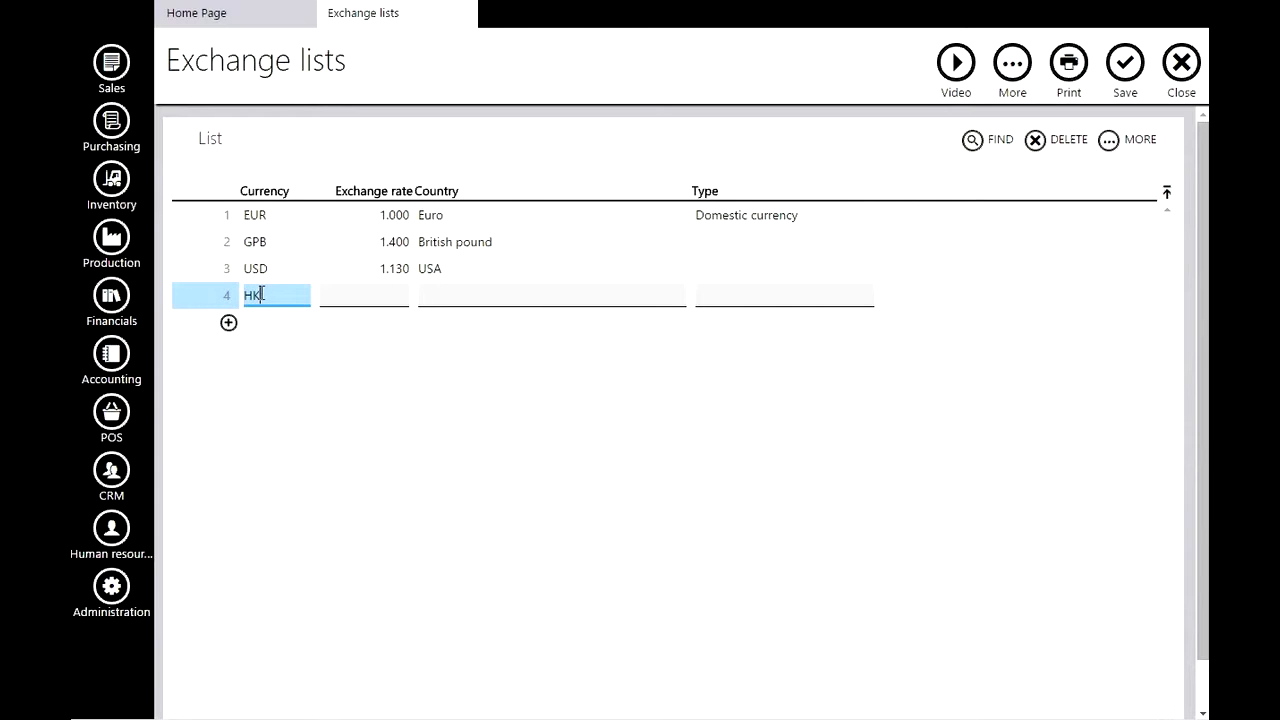
pyautogui.press('Tab')
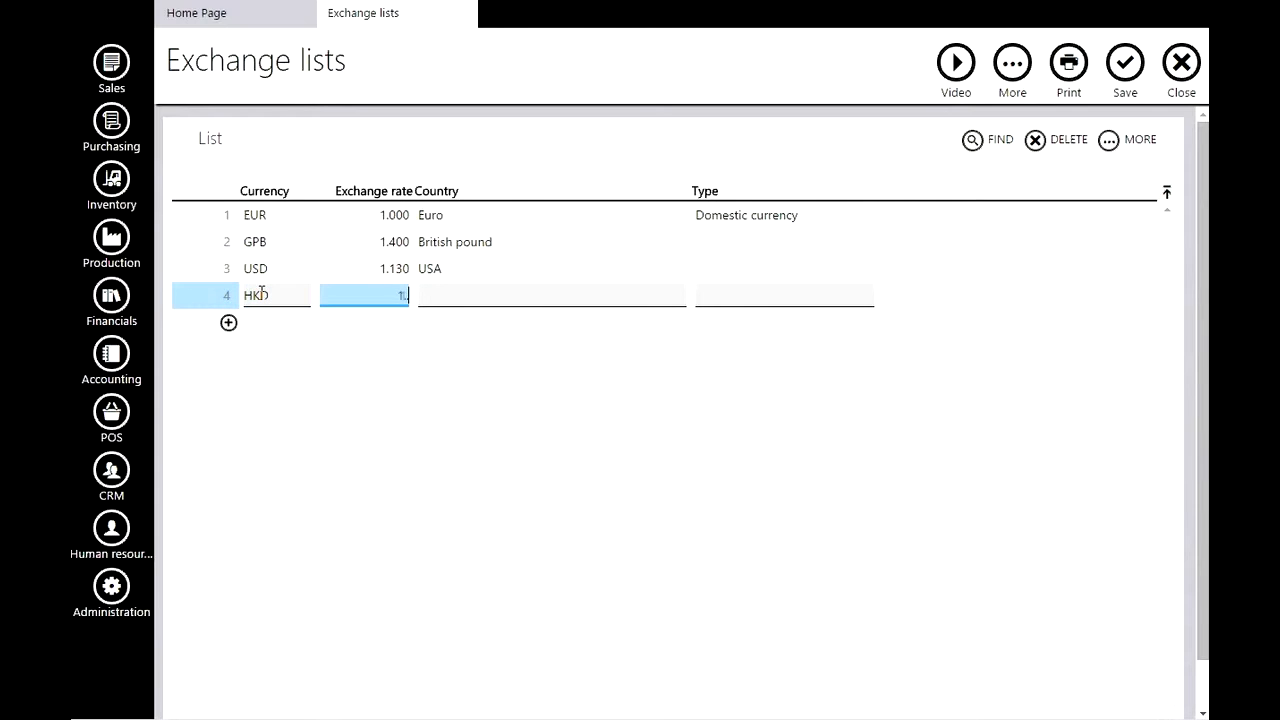
pyautogui.press('Tab')
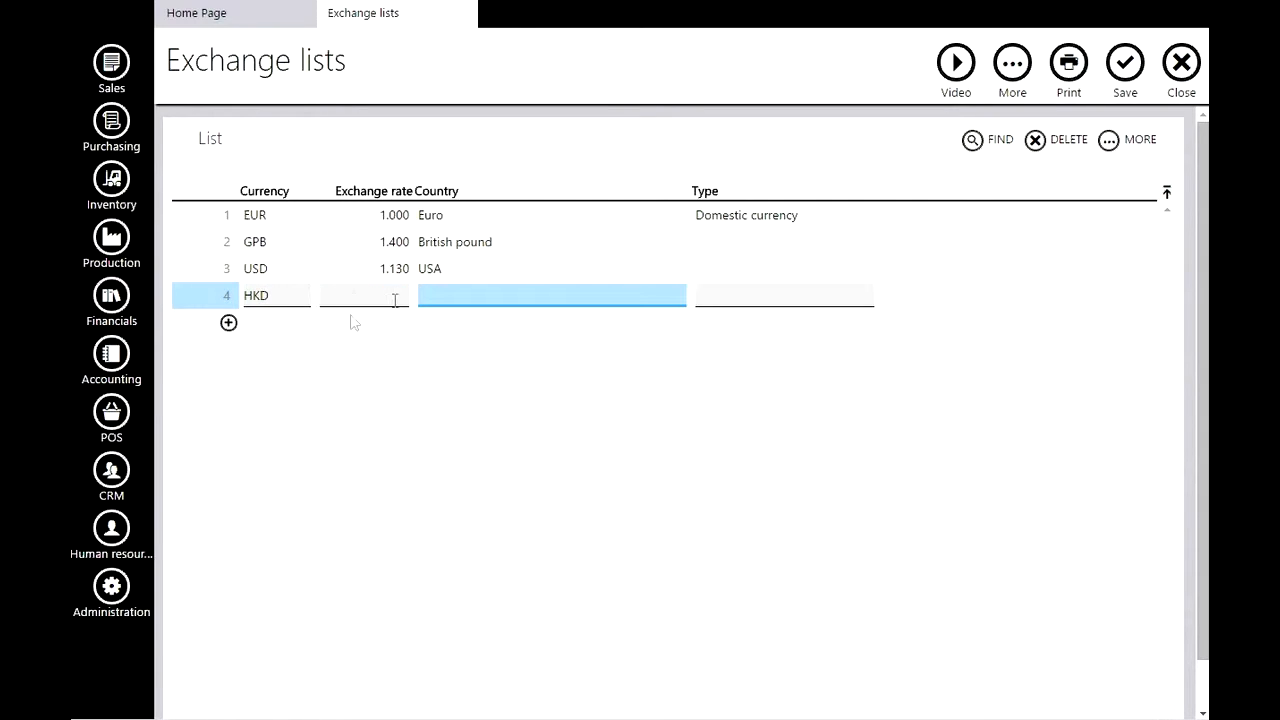
# Set the HKD exchange rate to 13.150 and its country to Hong Kong Dollar, and save the exchange list
pyautogui.click(357, 285)
pyautogui.write('13.150')
pyautogui.press('Tab')
pyautogui.write('hON')
pyautogui.press('BackSpace')
pyautogui.press('BackSpace')
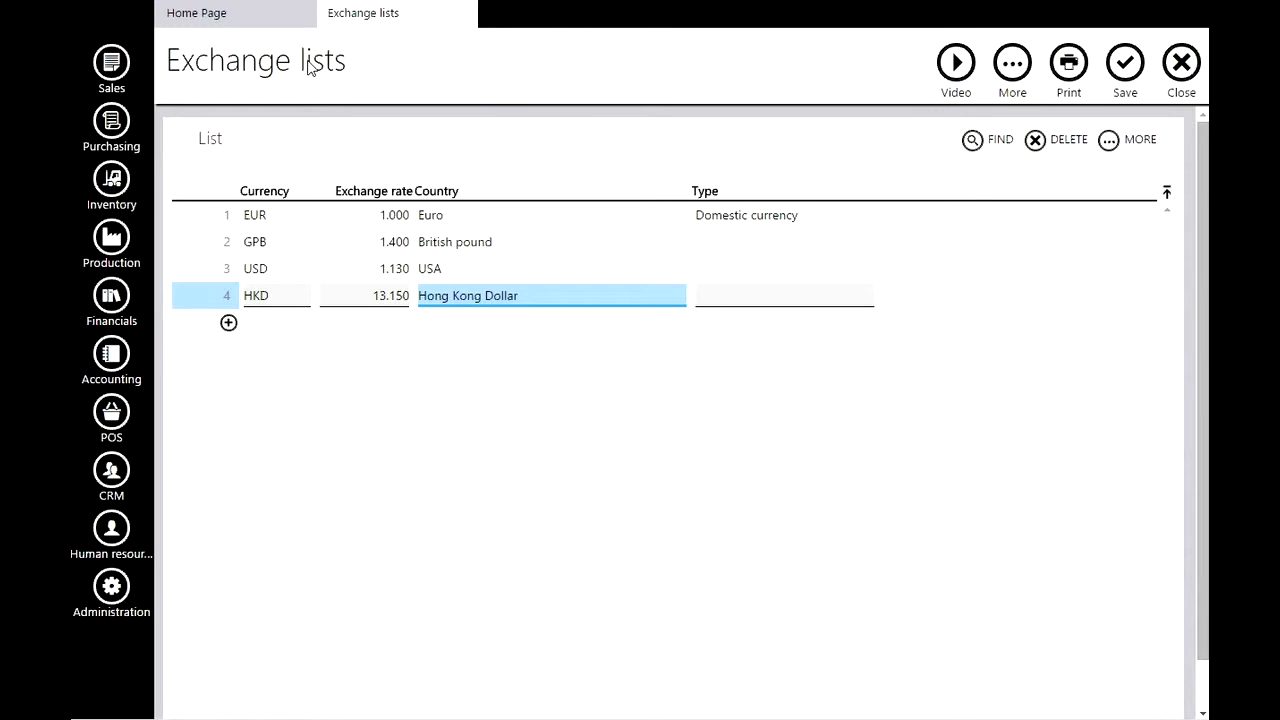
pyautogui.click(1126, 66)
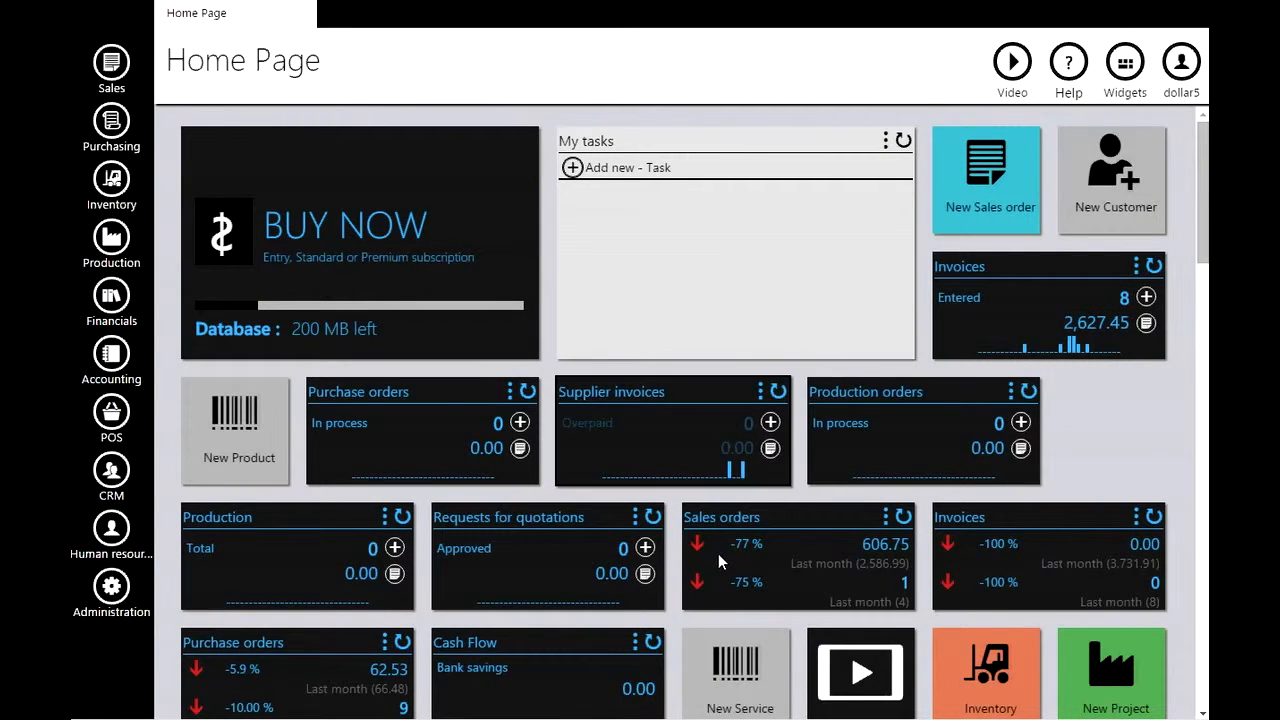
# Open the suppliers list under Purchasing and start a new supplier named Foreign supplier
pyautogui.click(107, 120)
pyautogui.click(640, 95)
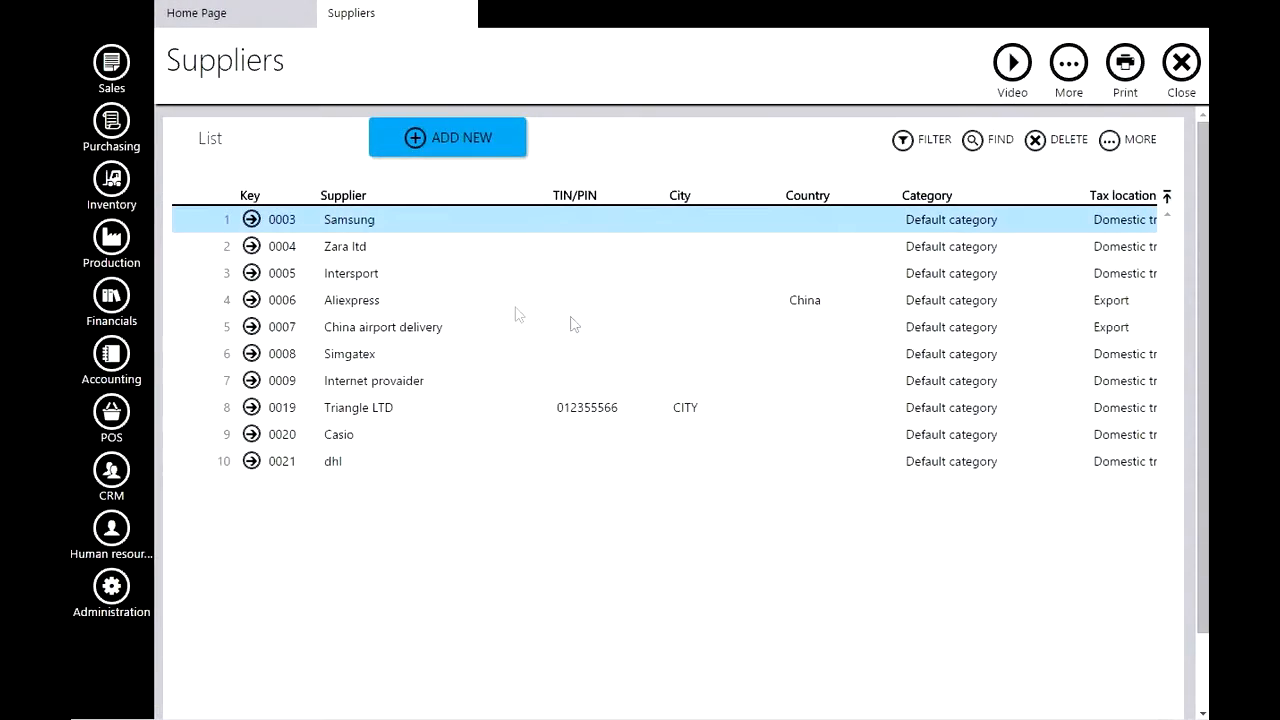
pyautogui.click(437, 138)
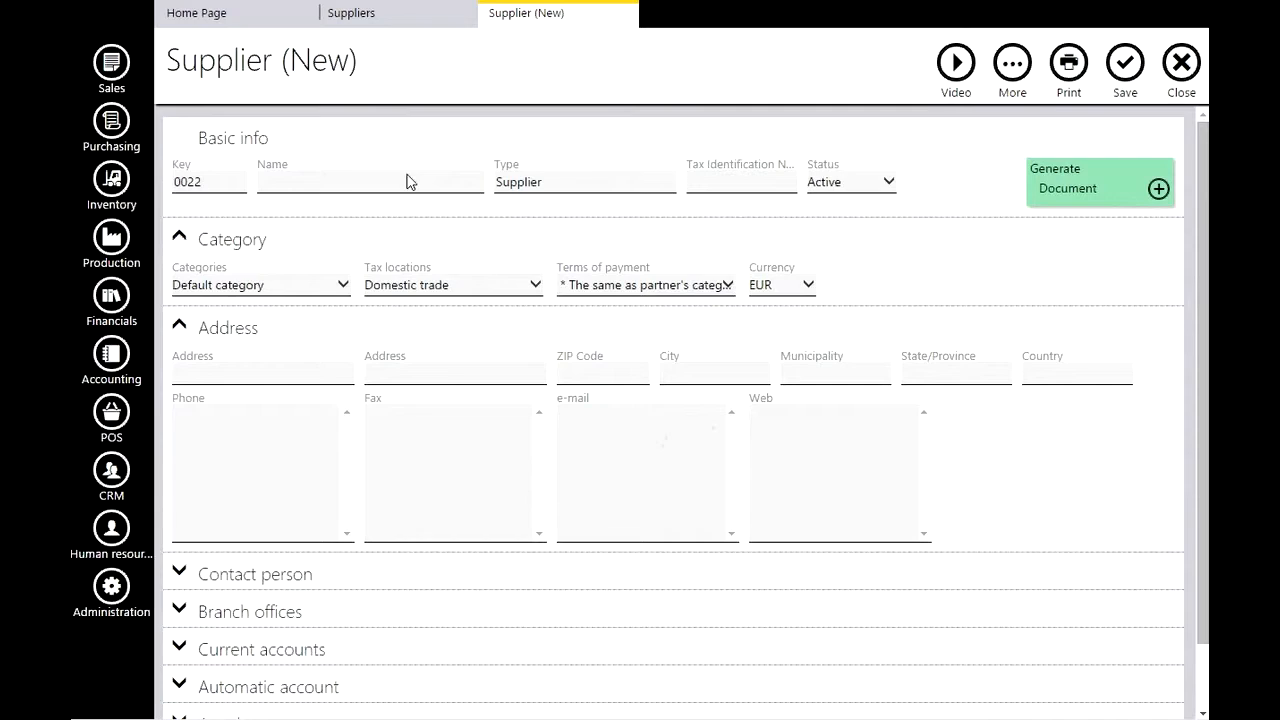
pyautogui.click(347, 181)
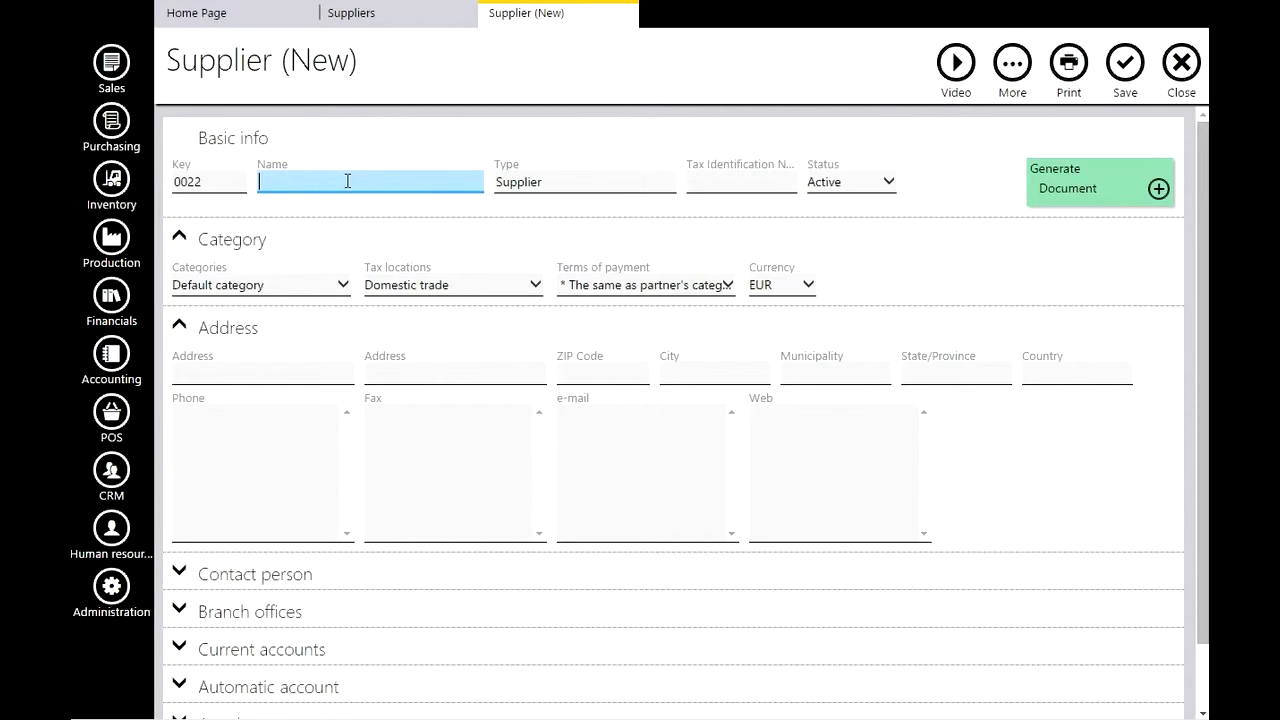
pyautogui.write('Foreign supplier')
pyautogui.press('Tab')
# Set the new supplier's currency to HKD and its tax location to Export
pyautogui.click(796, 290)
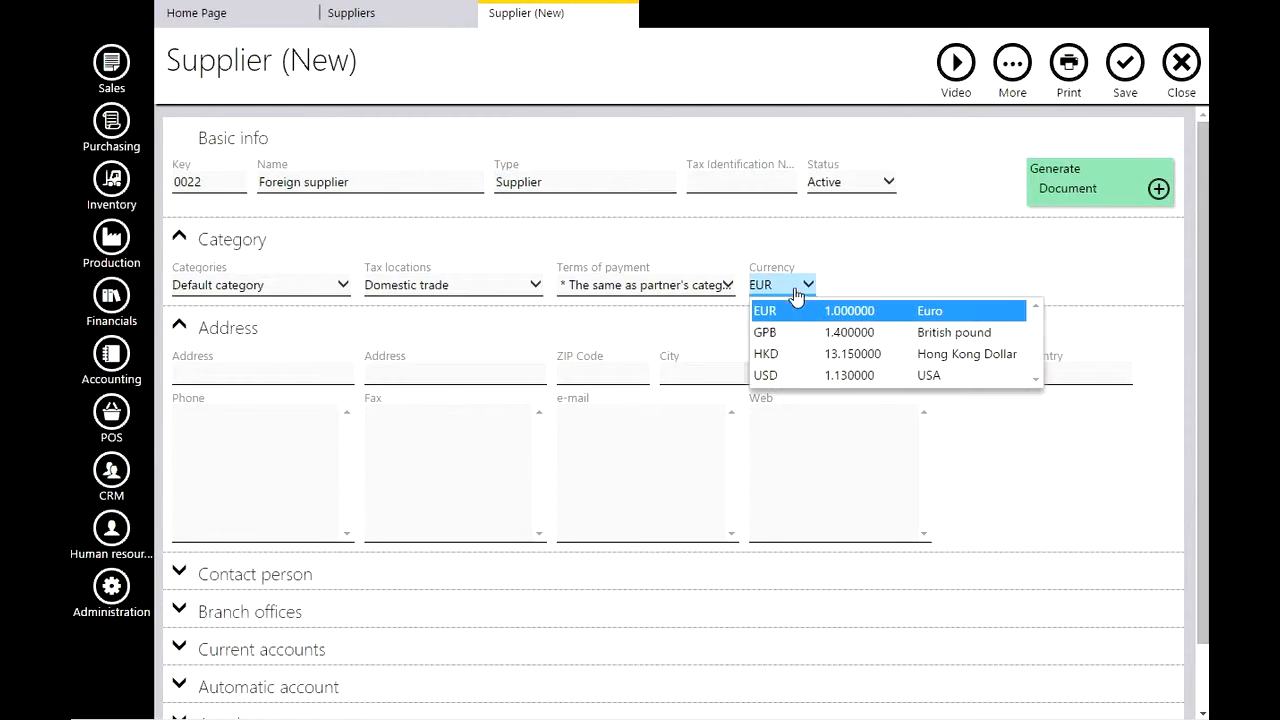
pyautogui.click(772, 354)
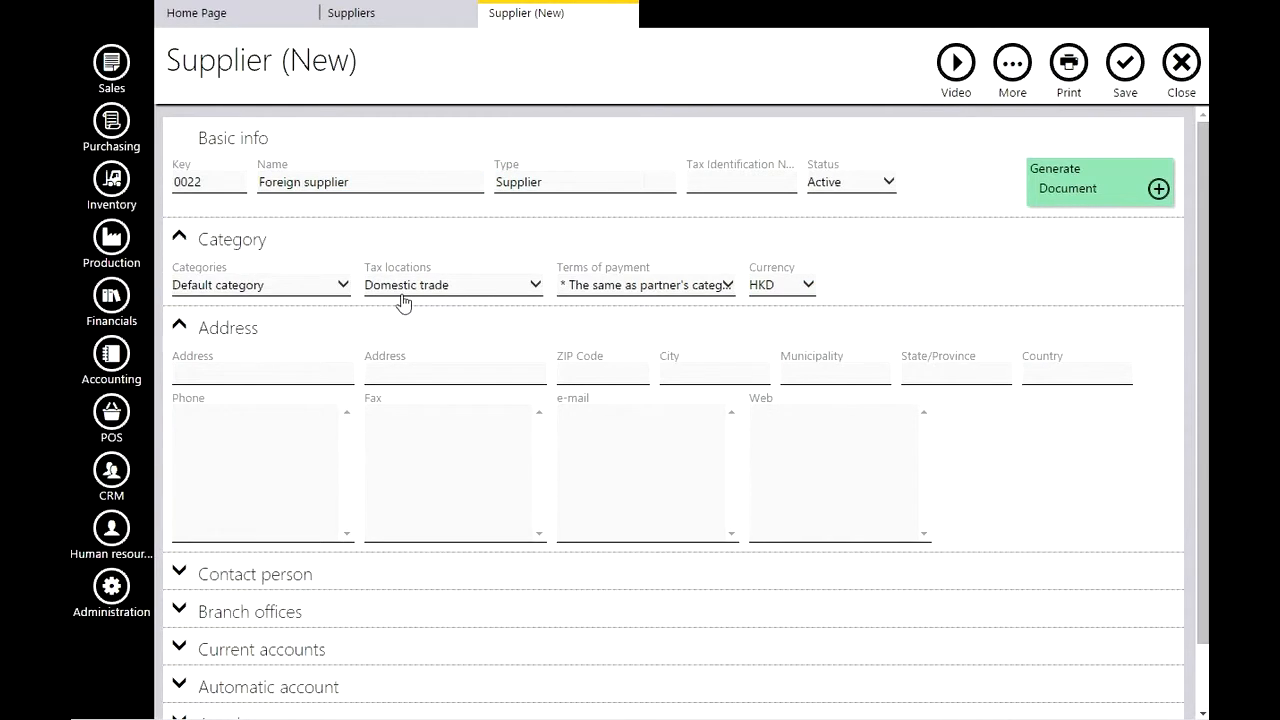
pyautogui.click(380, 289)
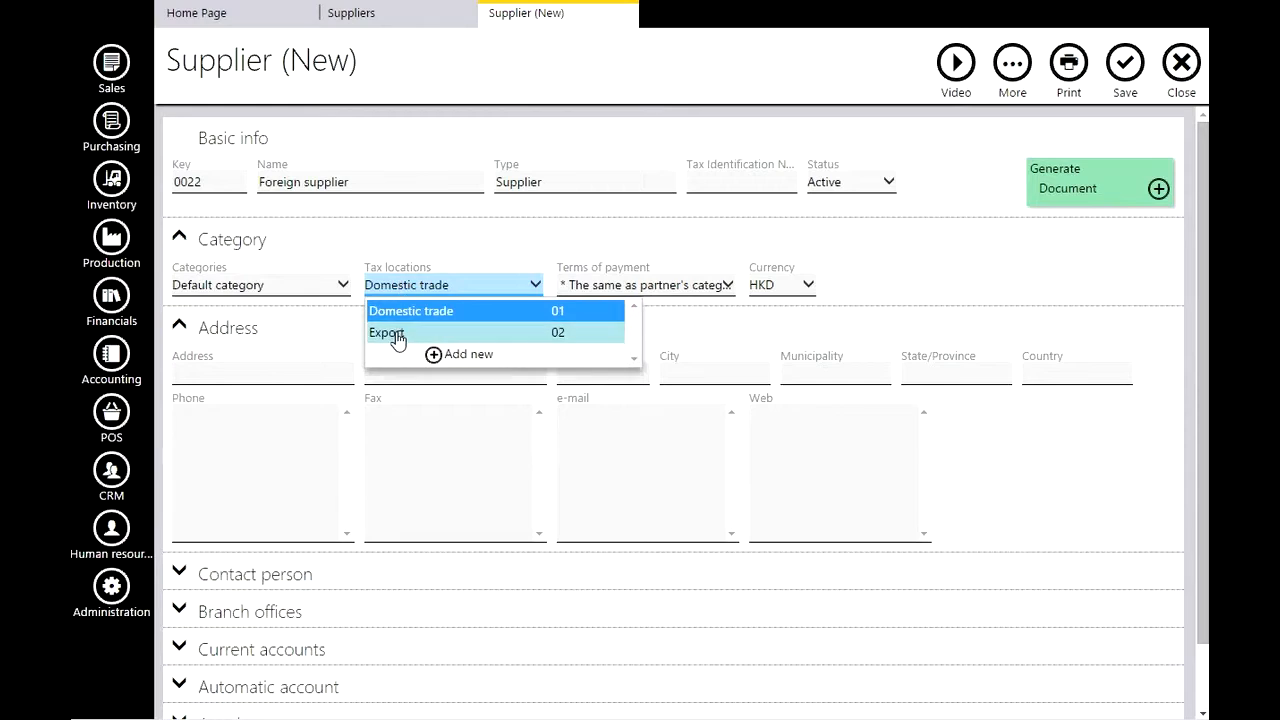
pyautogui.click(390, 333)
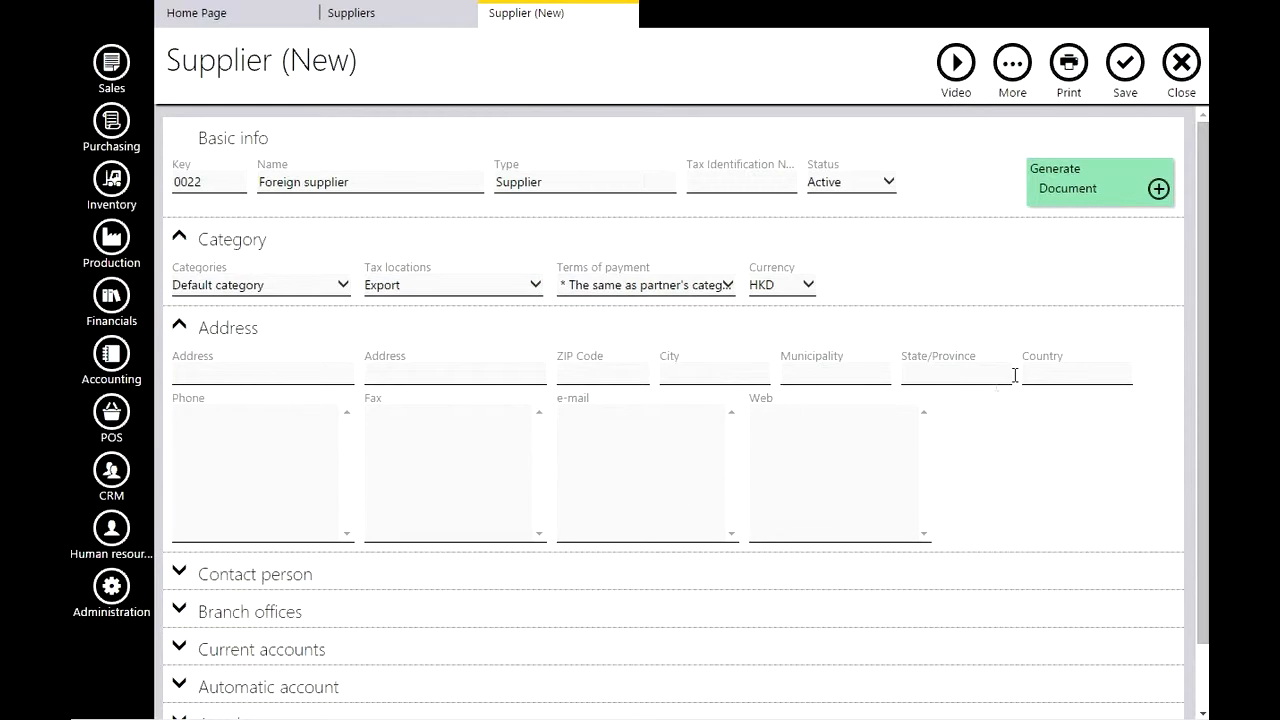
# Enter Hong Kong as the supplier's country, save the supplier and close the suppliers list
pyautogui.click(1052, 373)
pyautogui.write('Hong Kong')
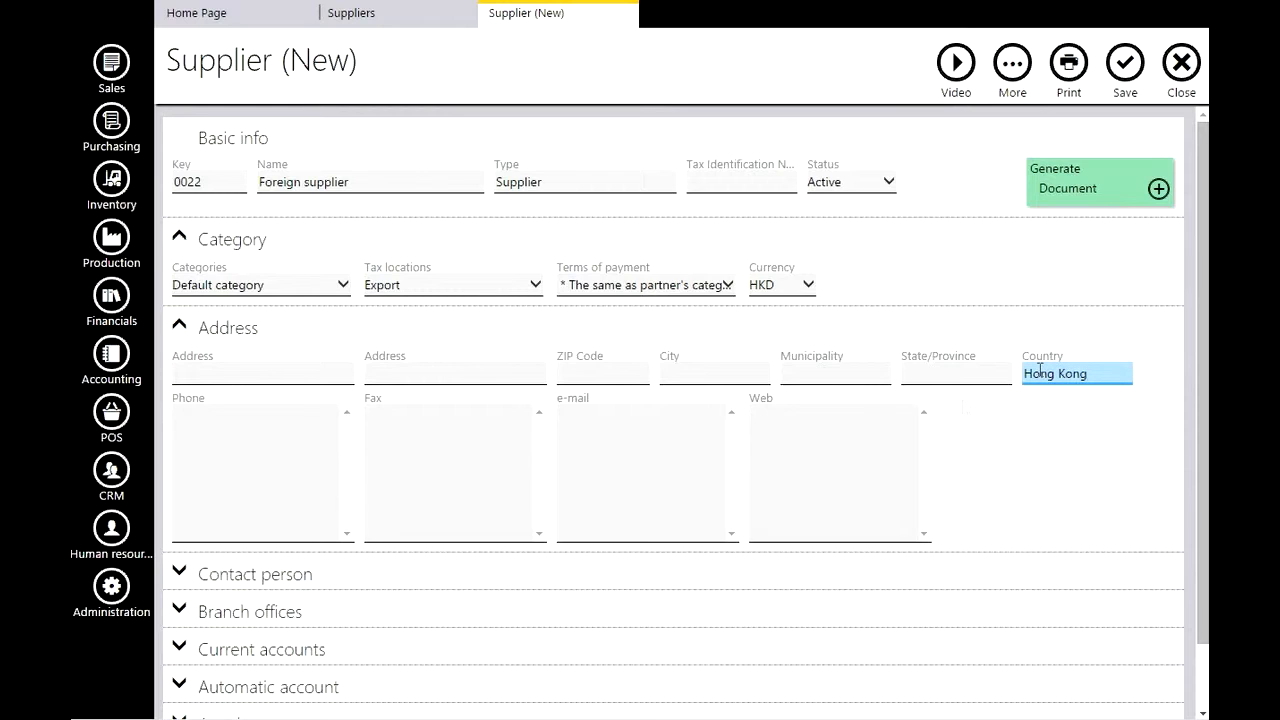
pyautogui.click(1126, 64)
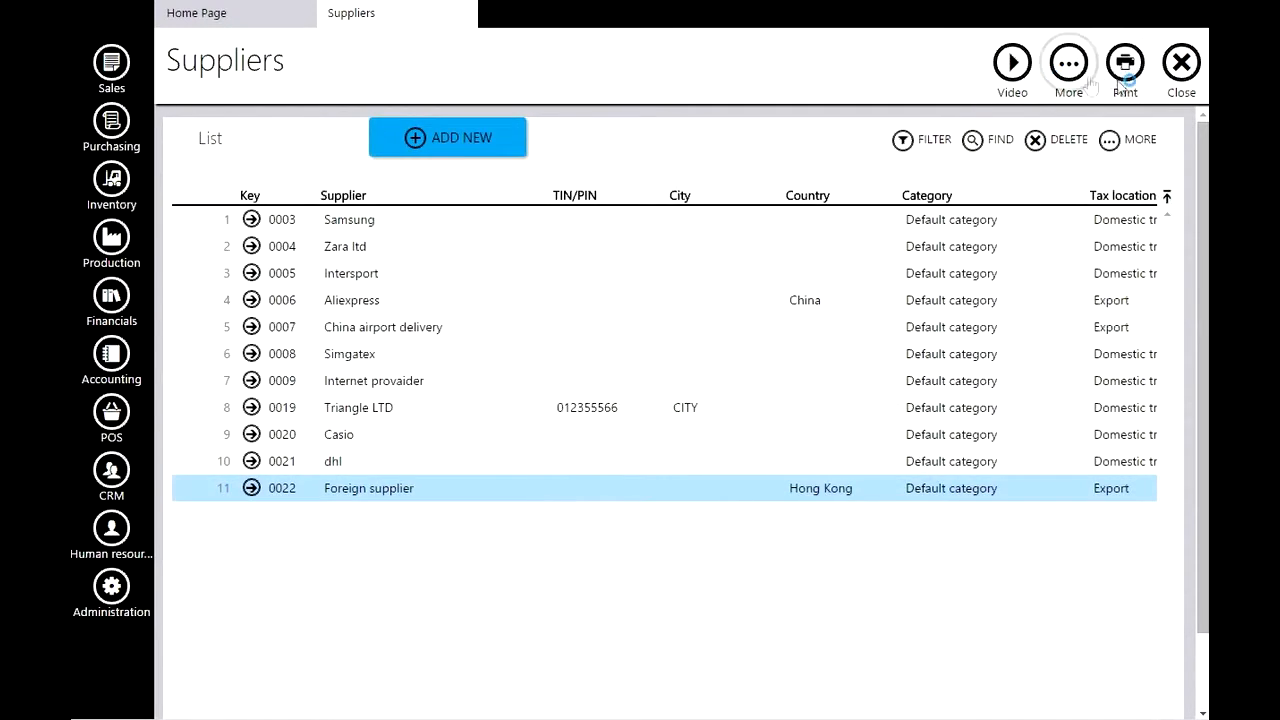
pyautogui.click(1188, 70)
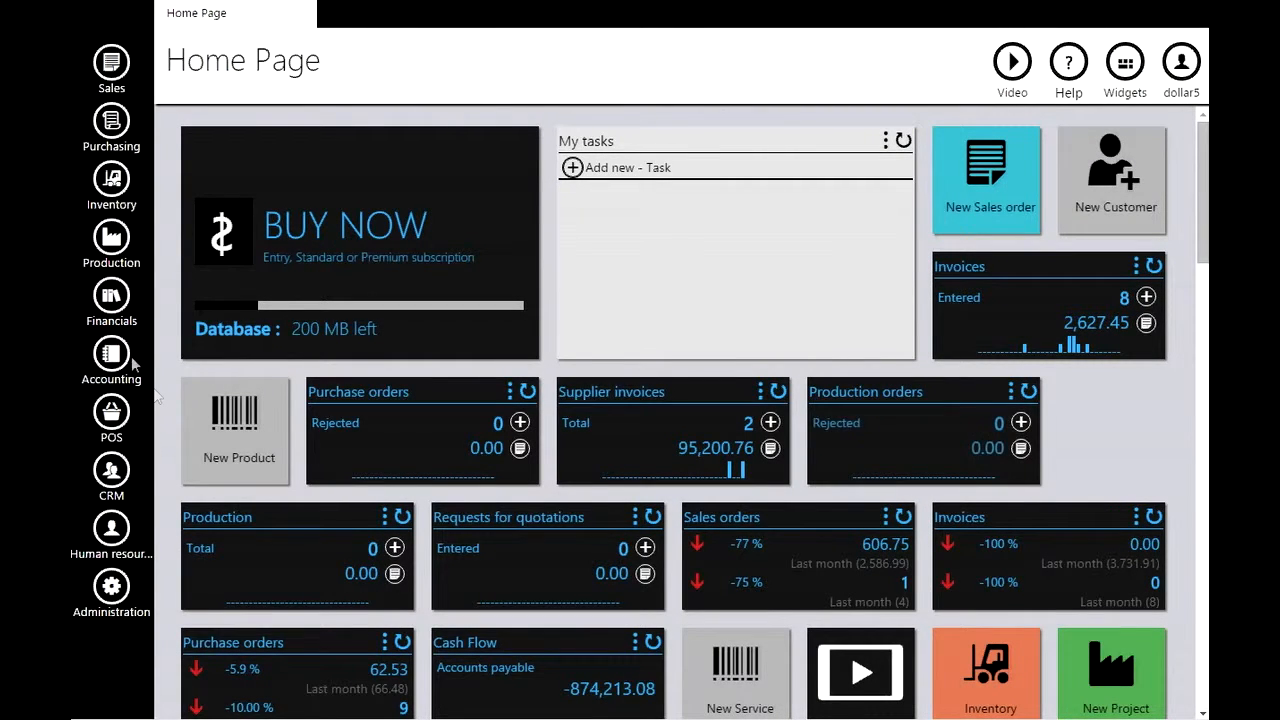
# Create a Standard - Supplier invoice under Purchasing with Foreign supplier as the supplier
pyautogui.click(112, 124)
pyautogui.click(470, 100)
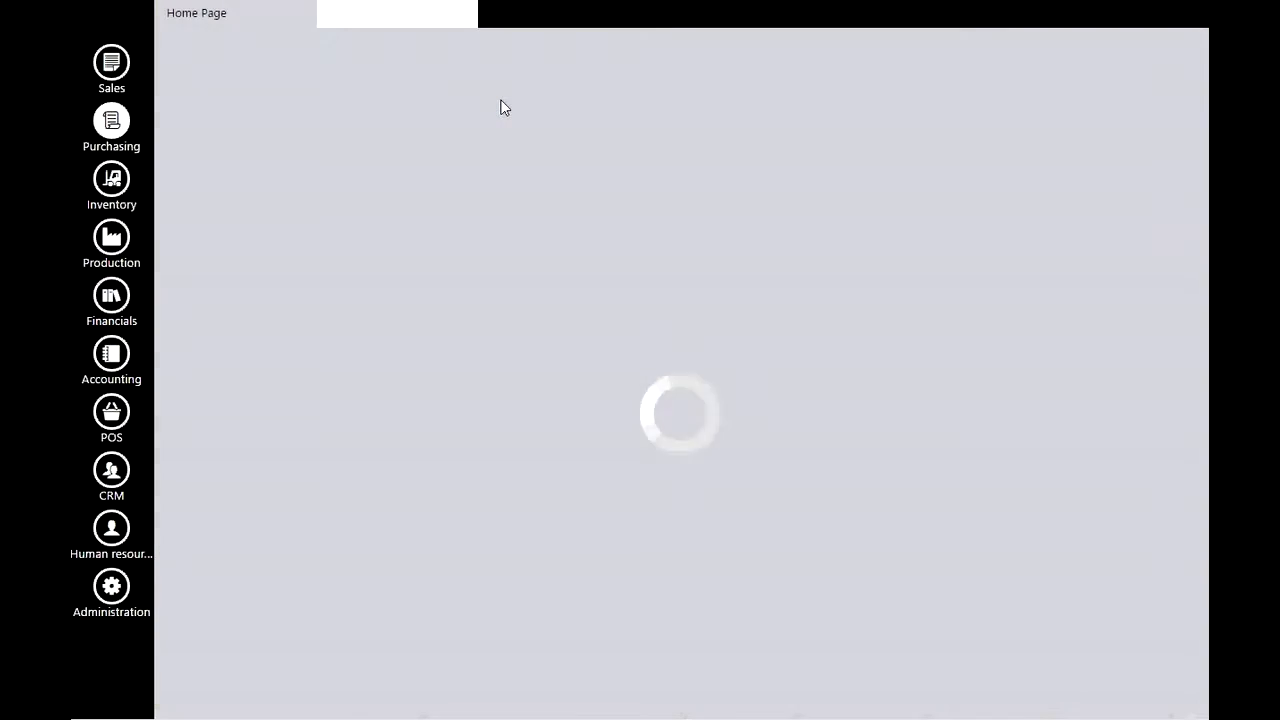
pyautogui.click(478, 142)
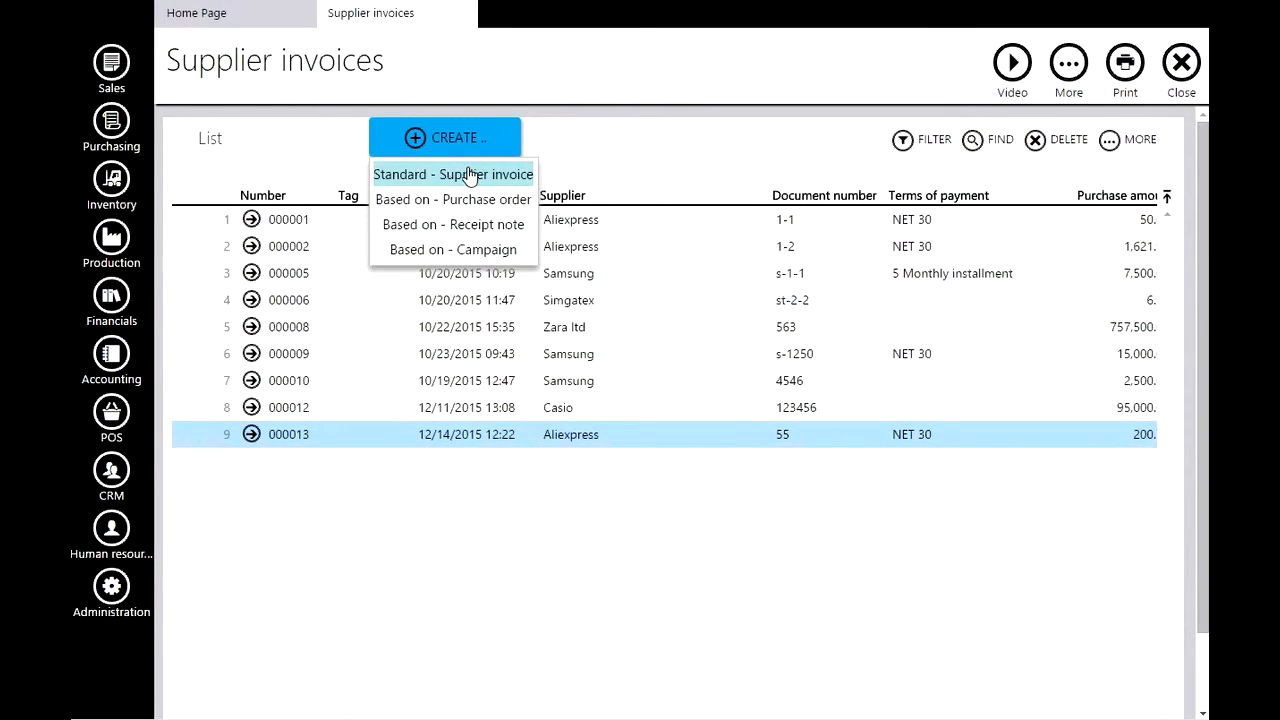
pyautogui.click(470, 175)
pyautogui.click(287, 322)
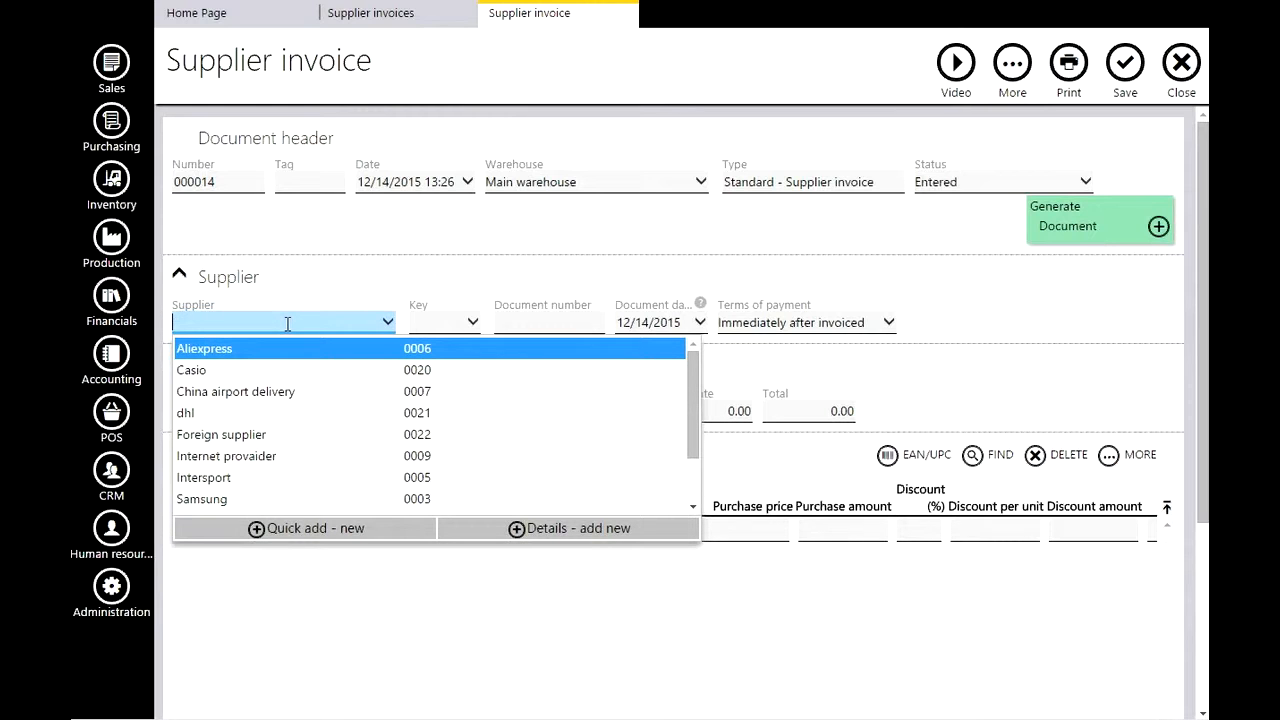
pyautogui.click(262, 348)
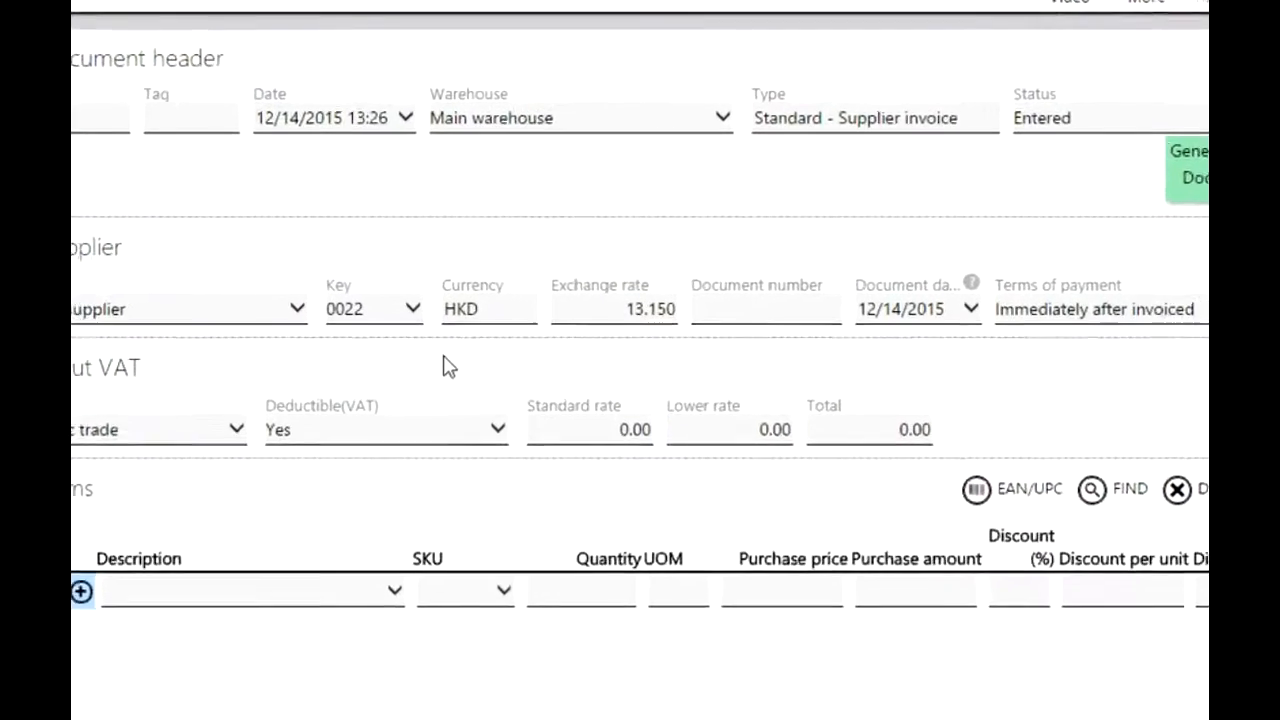
# Set the supplier invoice's document number to 556 and its terms of payment to NET 7
pyautogui.click(768, 308)
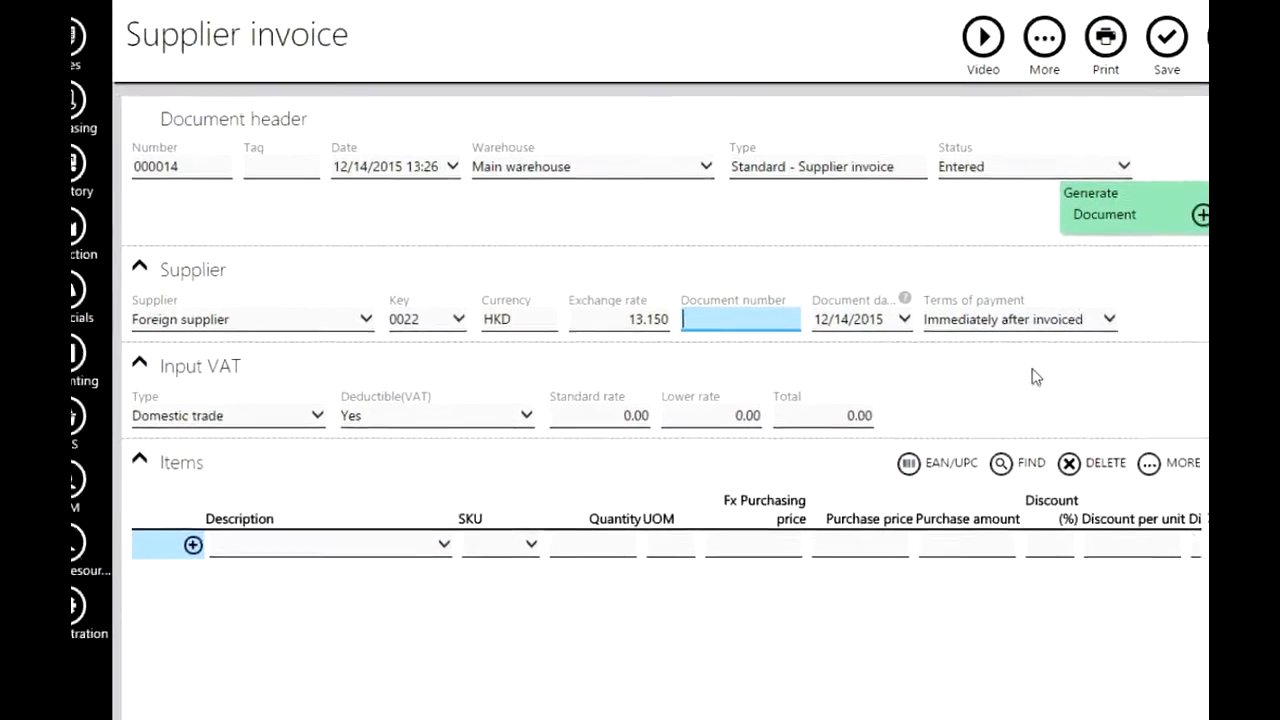
pyautogui.write('55')
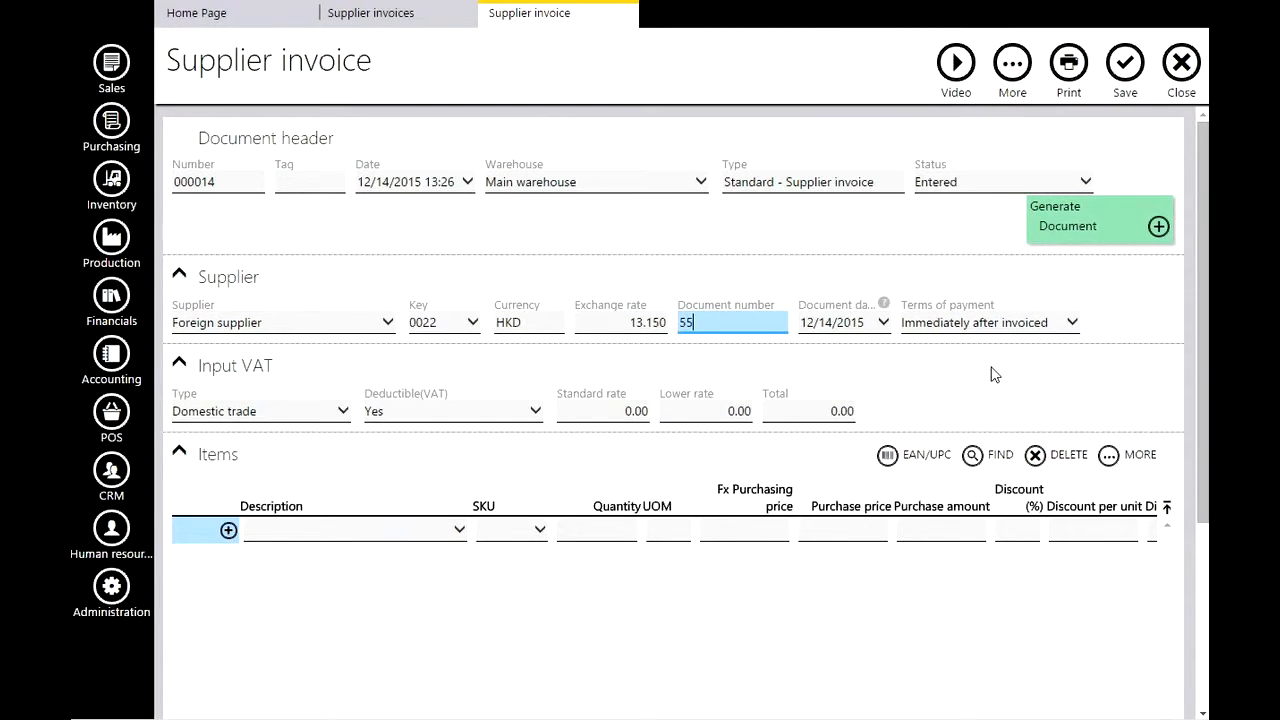
pyautogui.write('.')
pyautogui.press('Tab')
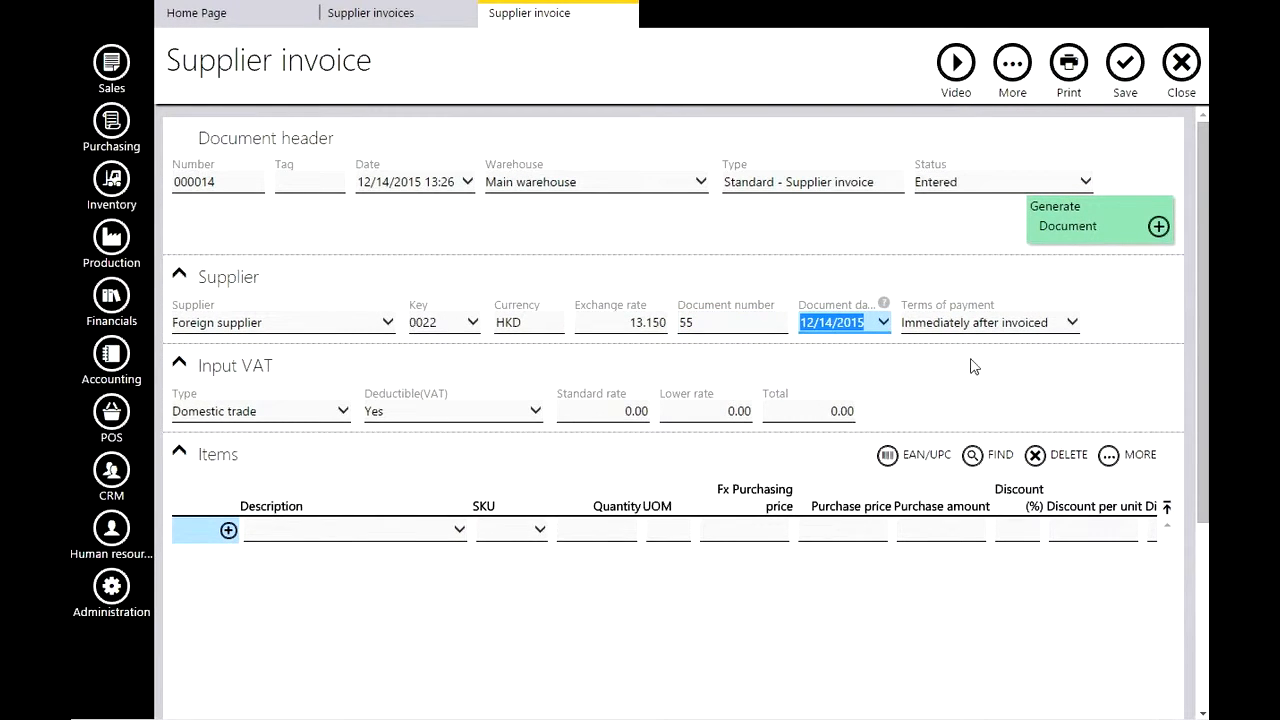
pyautogui.click(780, 320)
pyautogui.write('6')
pyautogui.press('Tab')
pyautogui.click(985, 322)
pyautogui.click(974, 371)
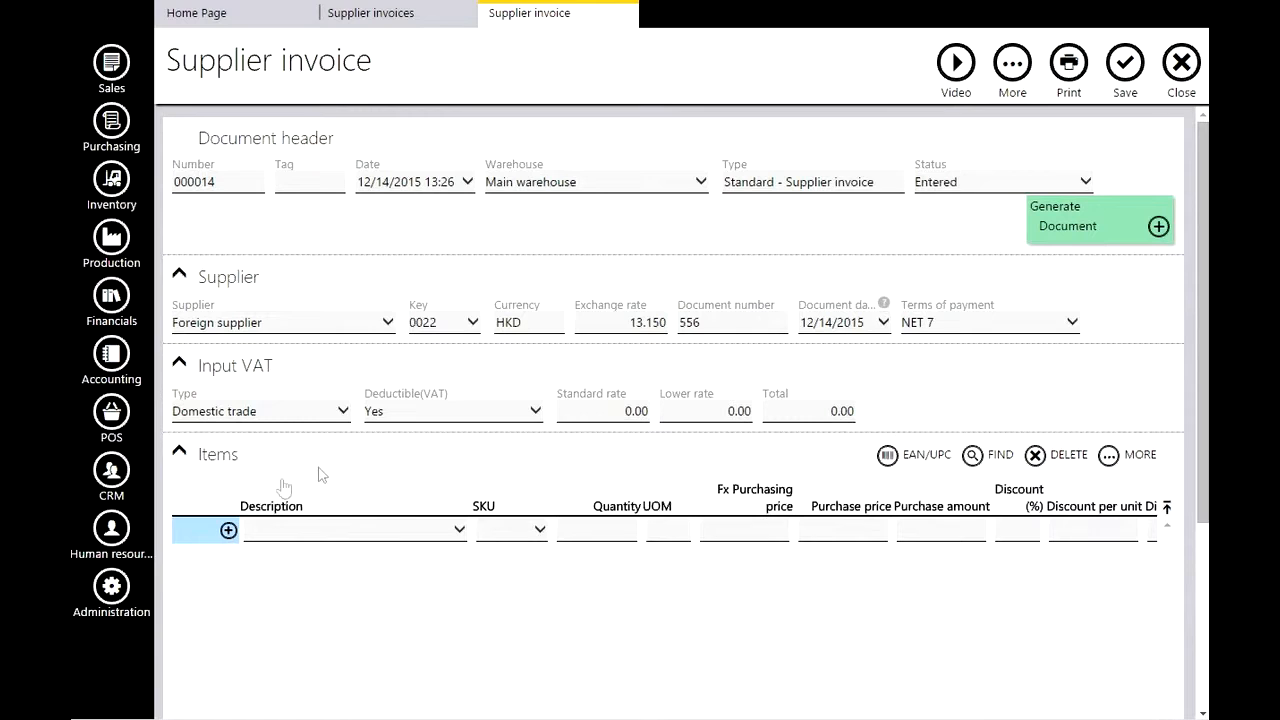
# Set the input VAT type to International trade with customs note JCI 1234567 and a customs duty of 50
pyautogui.click(266, 414)
pyautogui.click(240, 459)
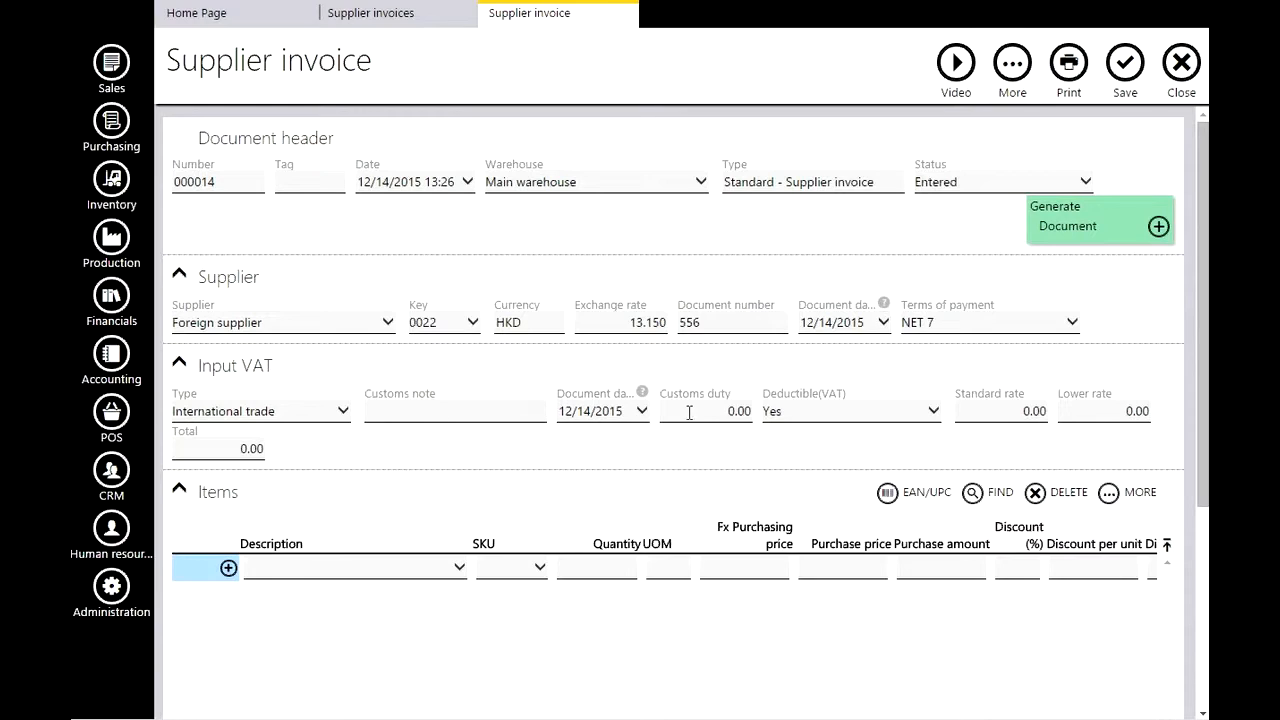
pyautogui.click(496, 411)
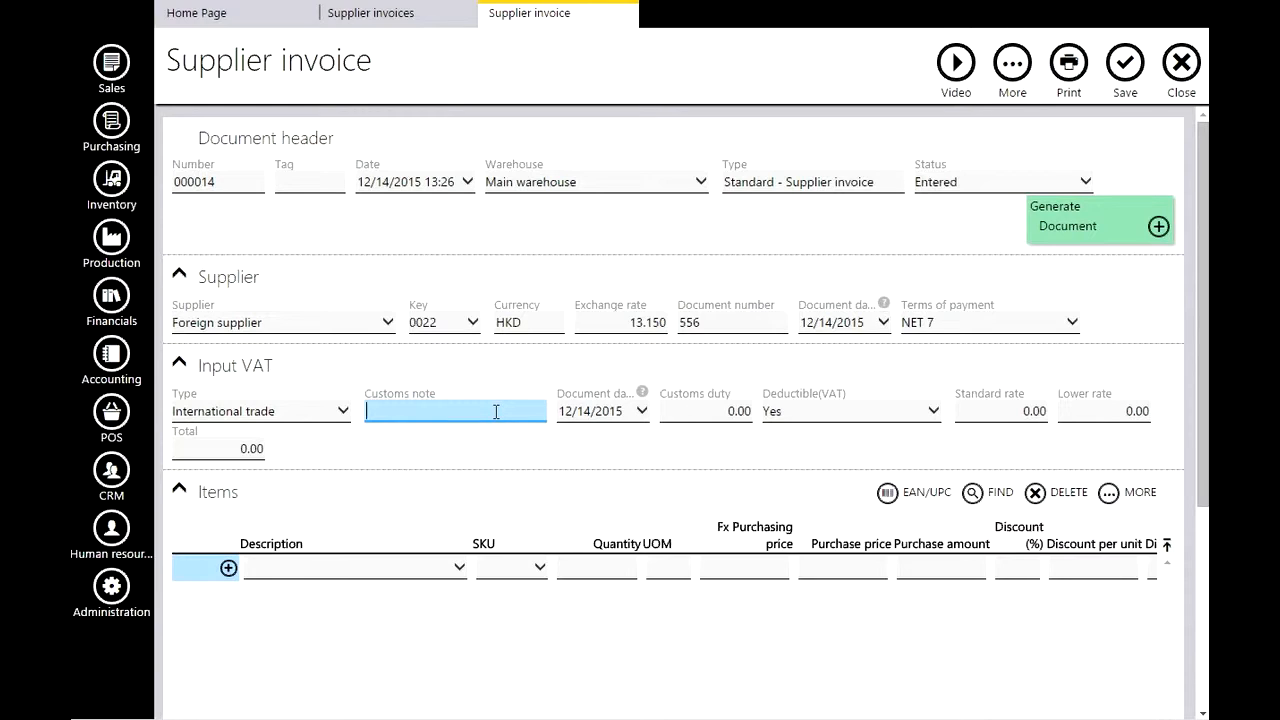
pyautogui.write('JCI 1234567')
pyautogui.press('Tab')
pyautogui.press('Tab')
pyautogui.write('5')
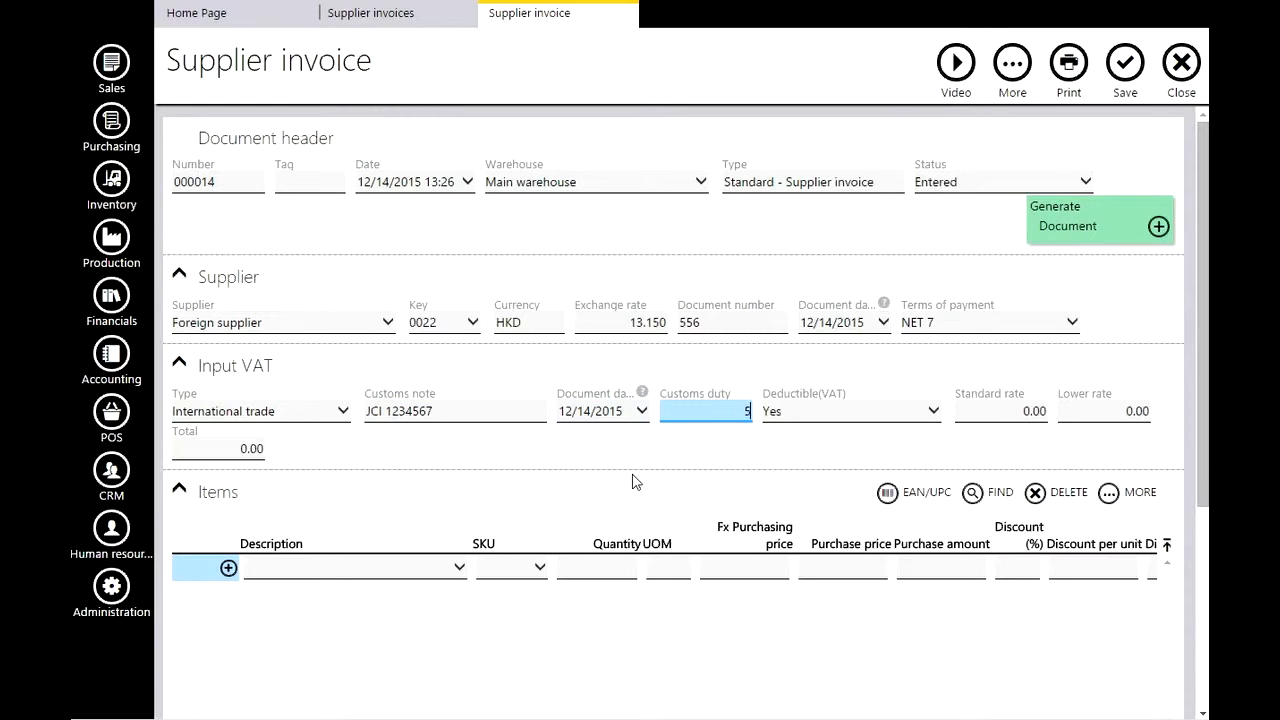
pyautogui.press('Tab')
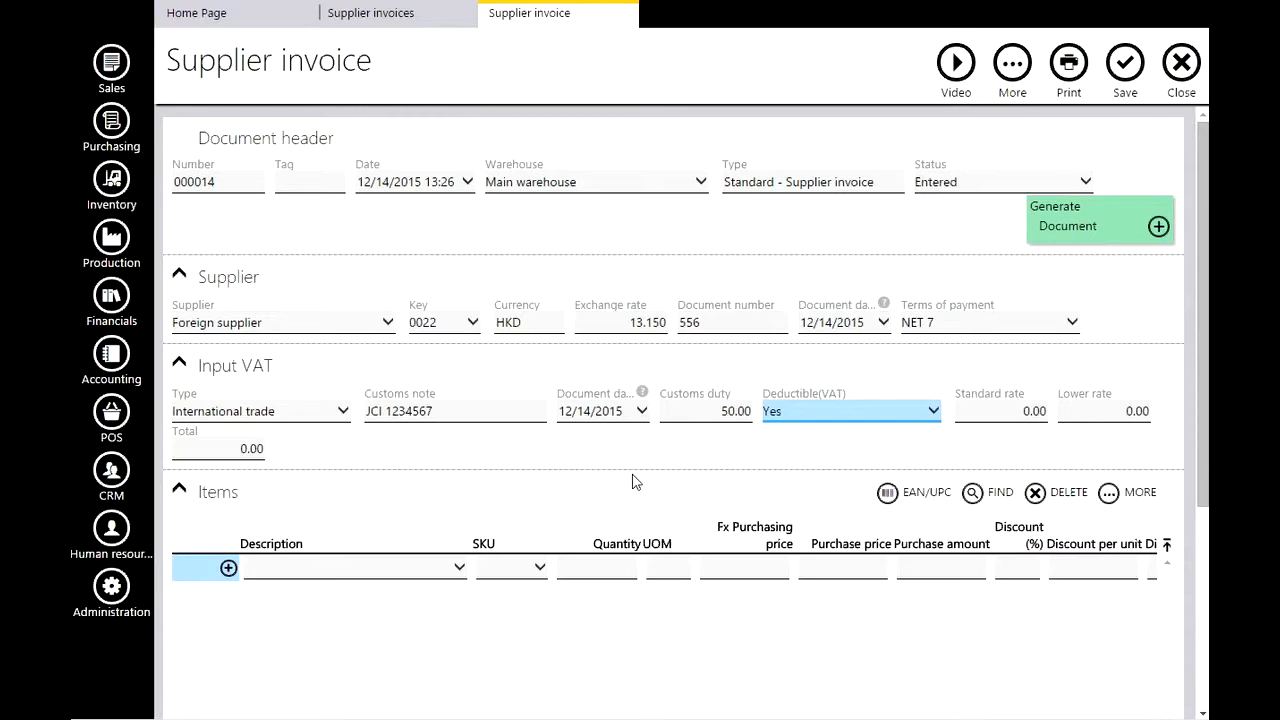
# Enter 150 as the standard rate input VAT and select Yes for Deductible(VAT)
pyautogui.press('Tab')
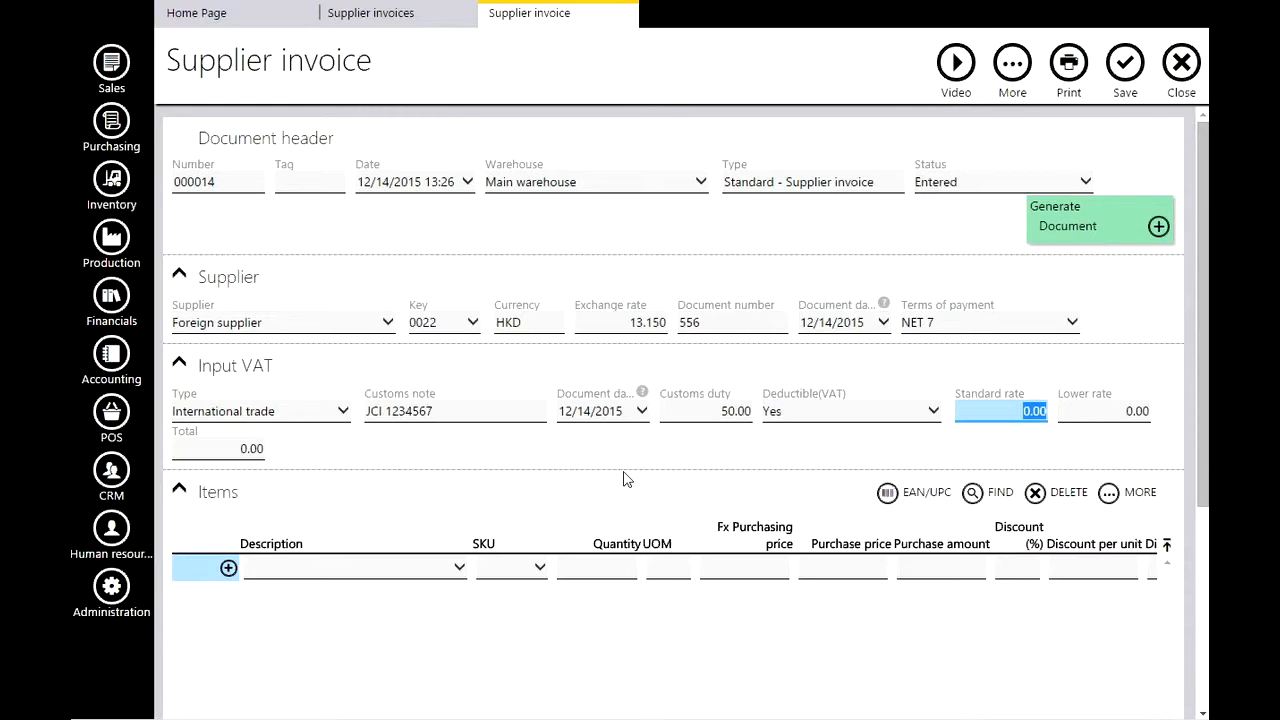
pyautogui.write('150')
pyautogui.press('Tab')
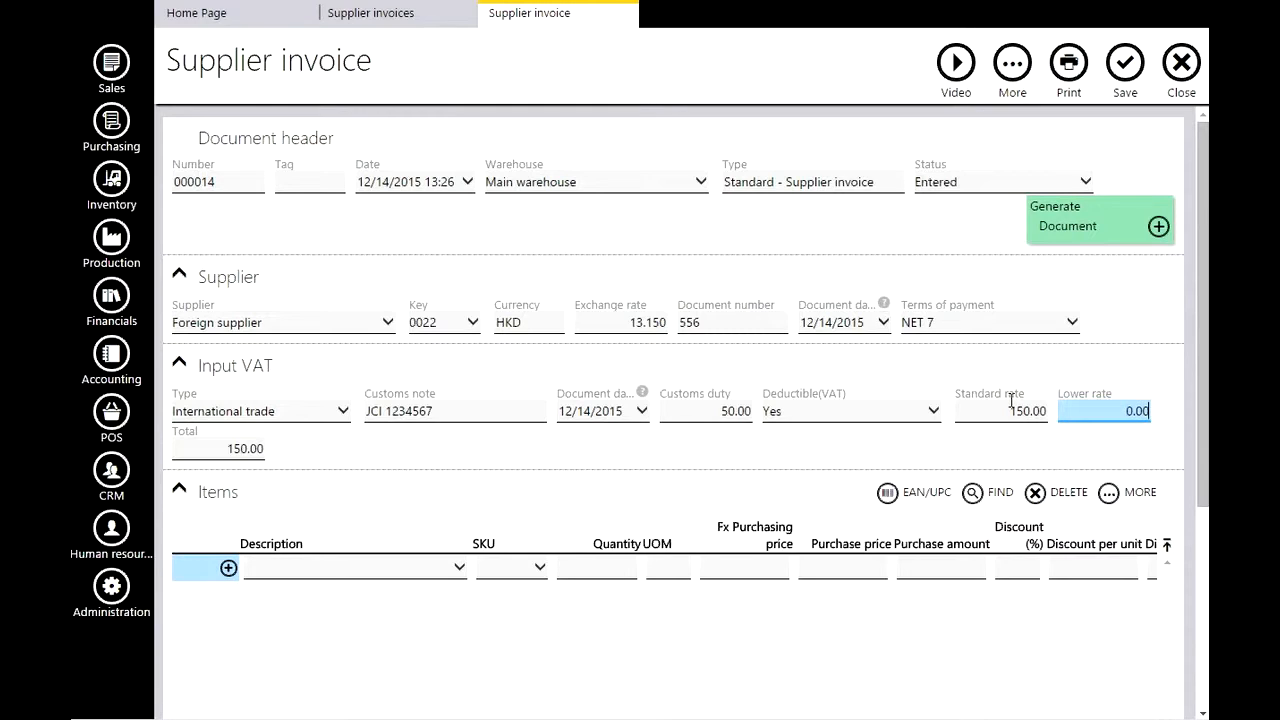
pyautogui.click(866, 412)
pyautogui.click(866, 436)
# Add the bart tshirt with SKU 0005 as the invoice's first item, with a quantity of 100
pyautogui.click(295, 570)
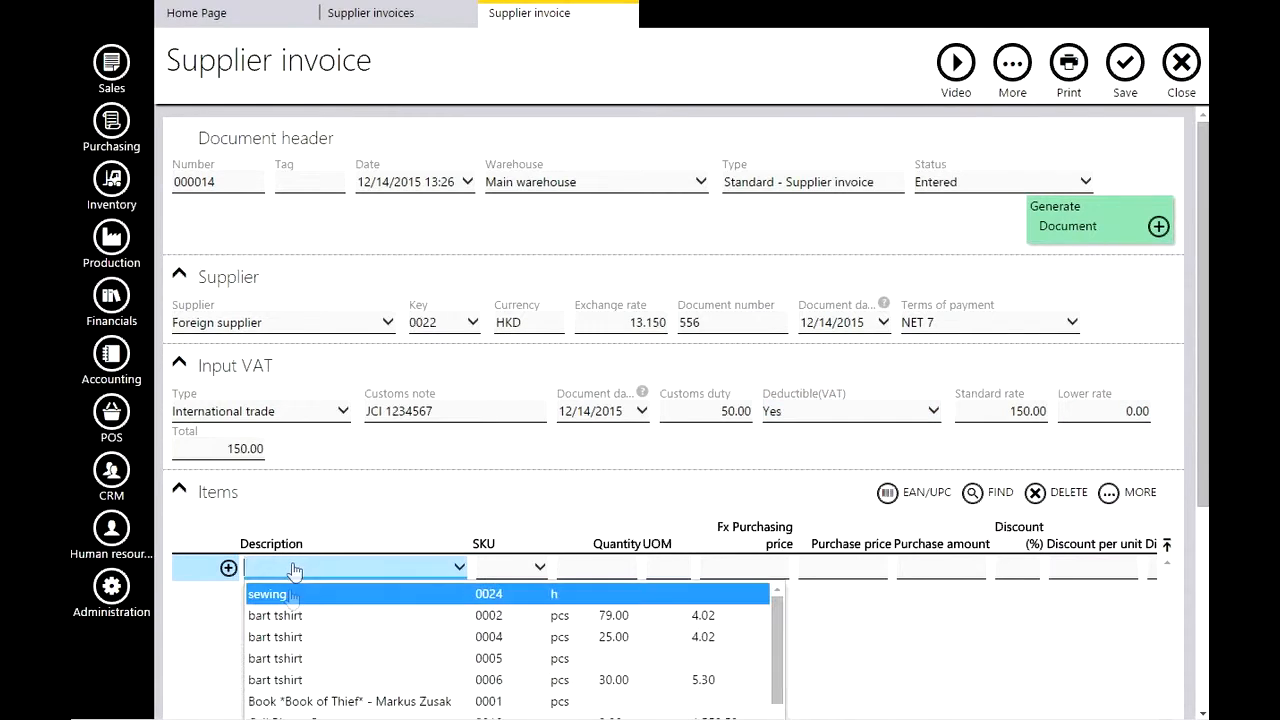
pyautogui.click(303, 660)
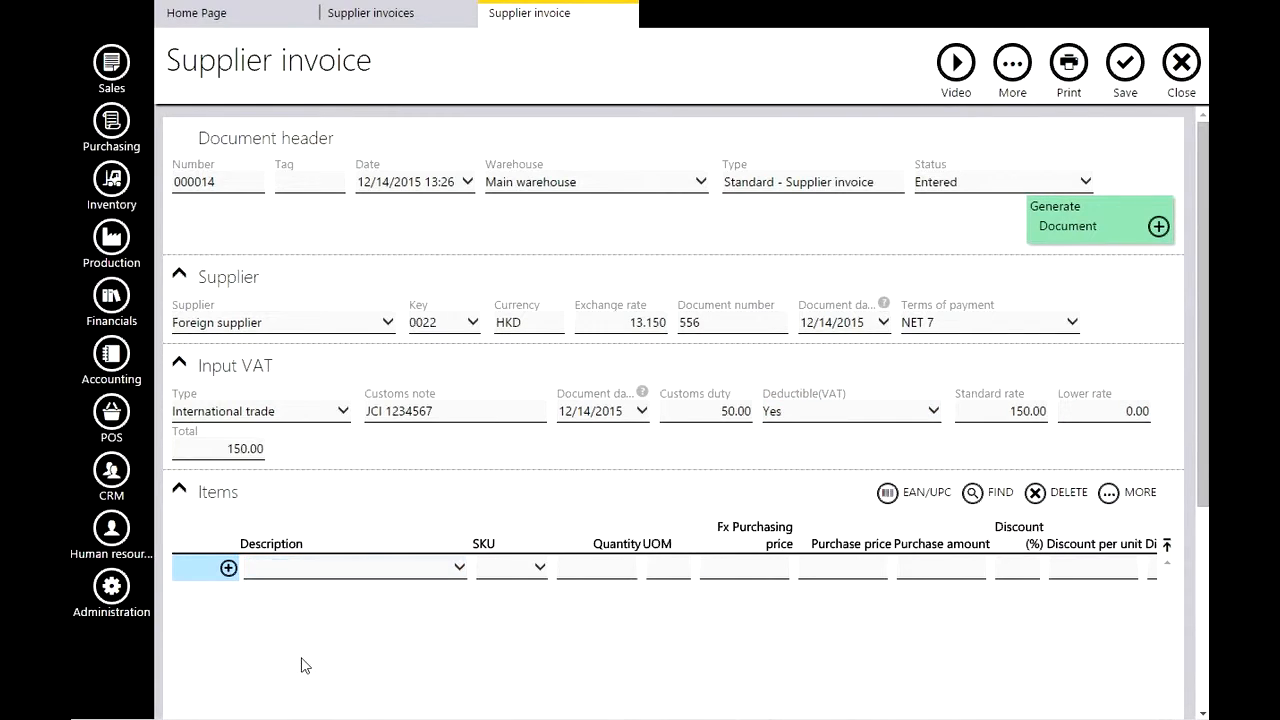
pyautogui.click(574, 569)
pyautogui.write('1')
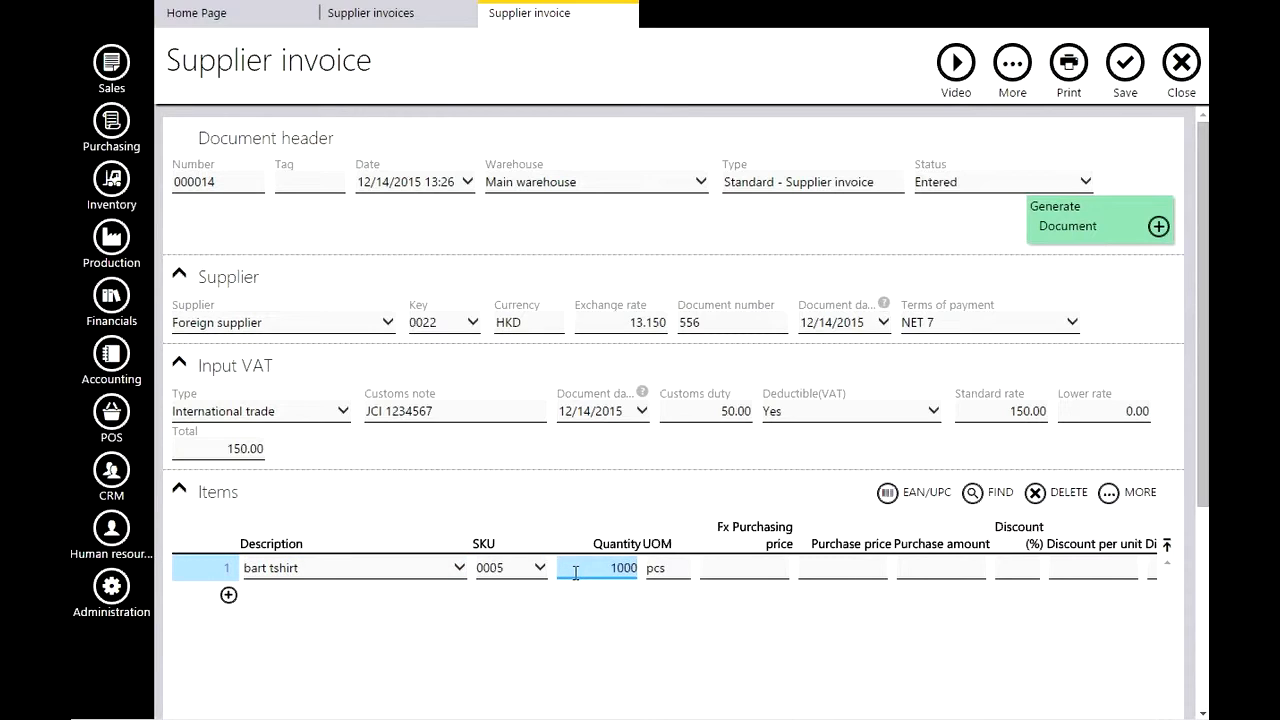
pyautogui.write('00.0')
pyautogui.press('BackSpace')
pyautogui.press('Tab')
pyautogui.press('Tab')
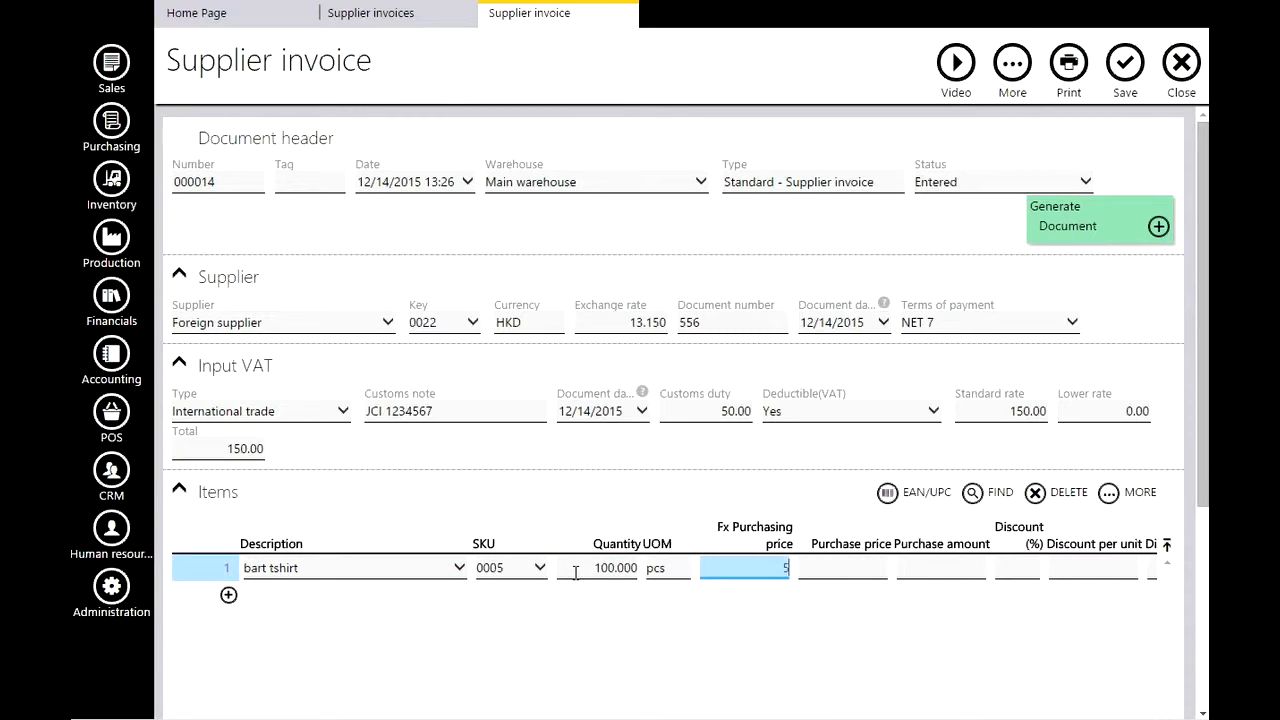
# Set the Fx purchasing price of the bart tshirt item to 50
pyautogui.write('50')
pyautogui.press('Tab')
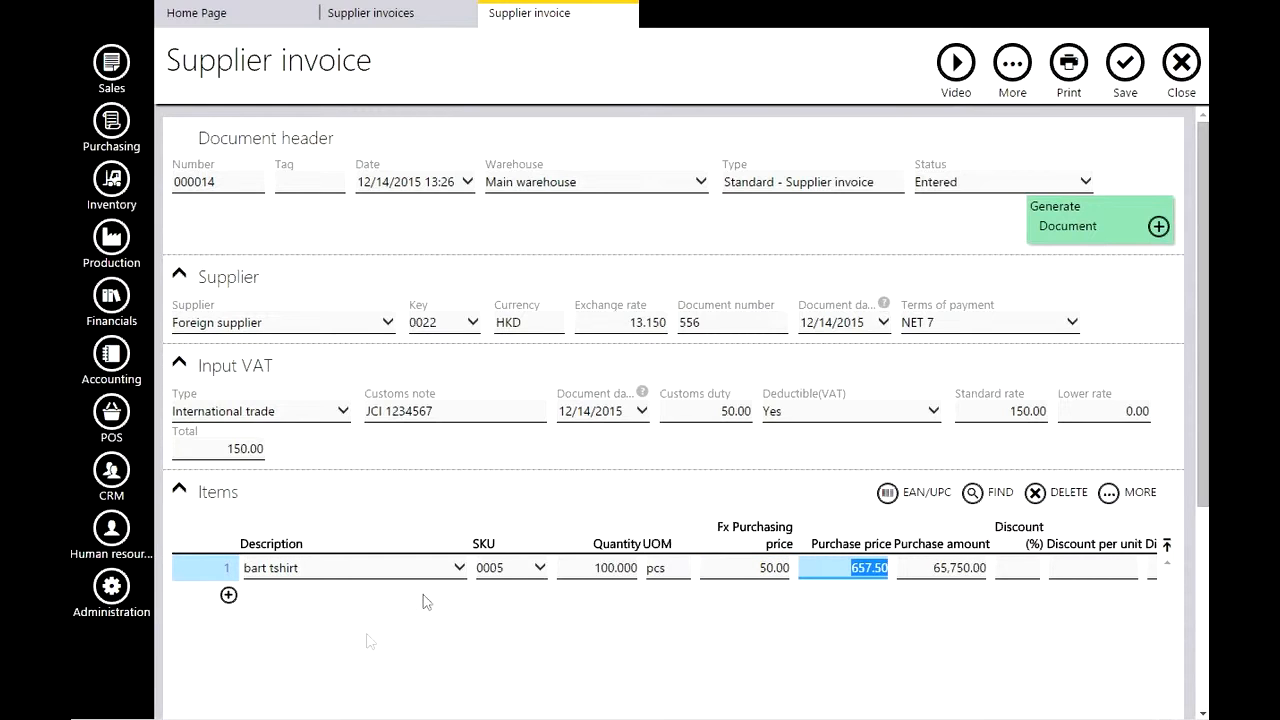
pyautogui.click(327, 584)
pyautogui.click(326, 598)
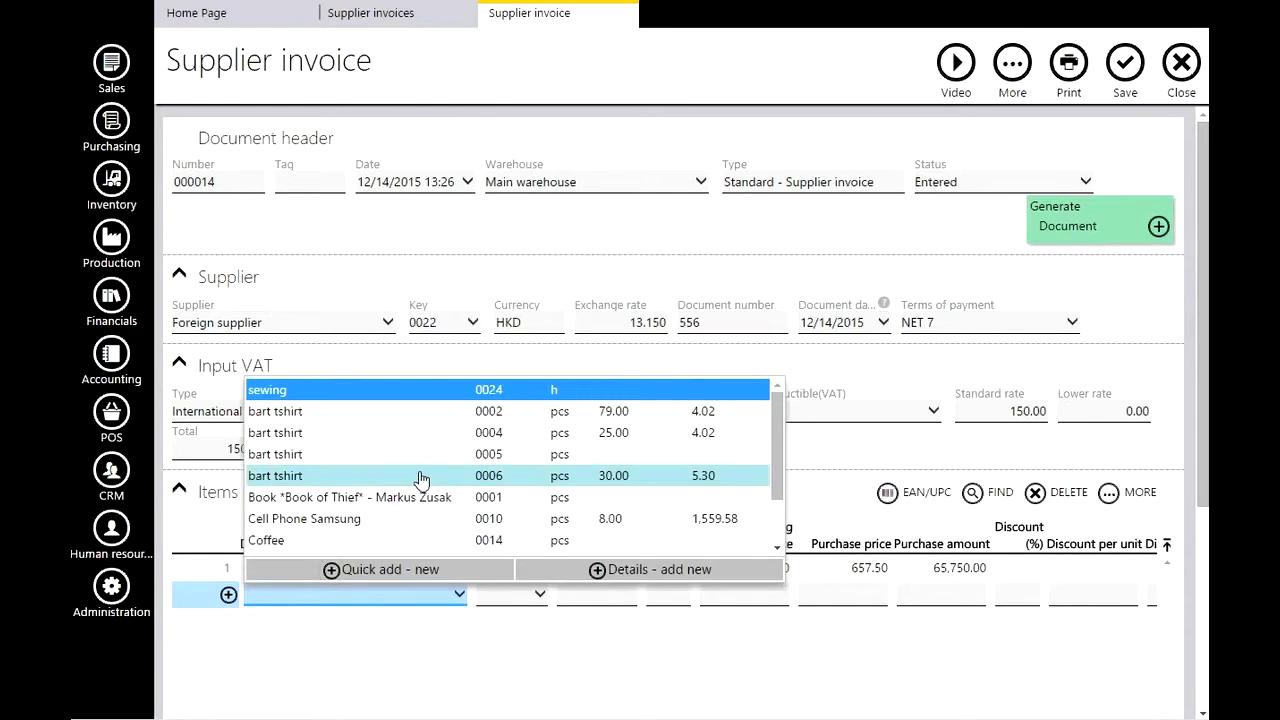
pyautogui.click(390, 518)
pyautogui.click(587, 595)
pyautogui.write('10')
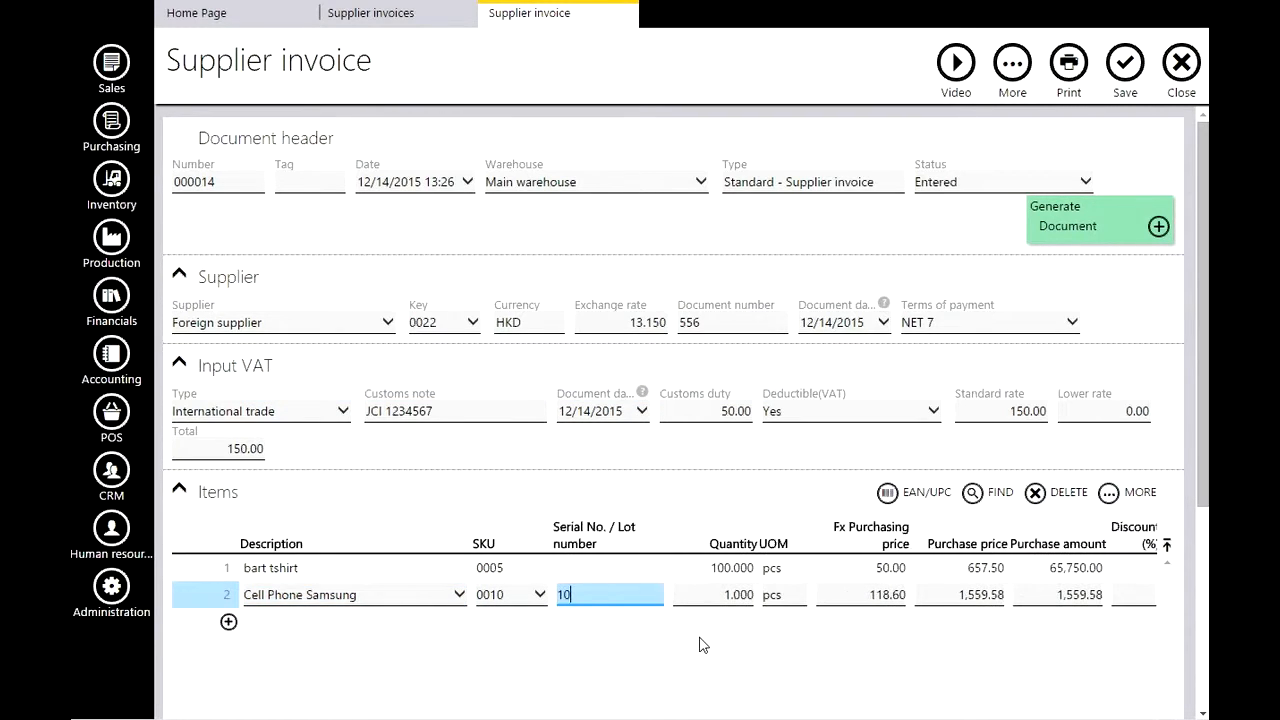
# Add Laptop HP with SKU 0013 as the invoice's second item, with a quantity of 10 and an Fx purchasing price of 57
pyautogui.click(358, 596)
pyautogui.scroll(-2, 345, 665)
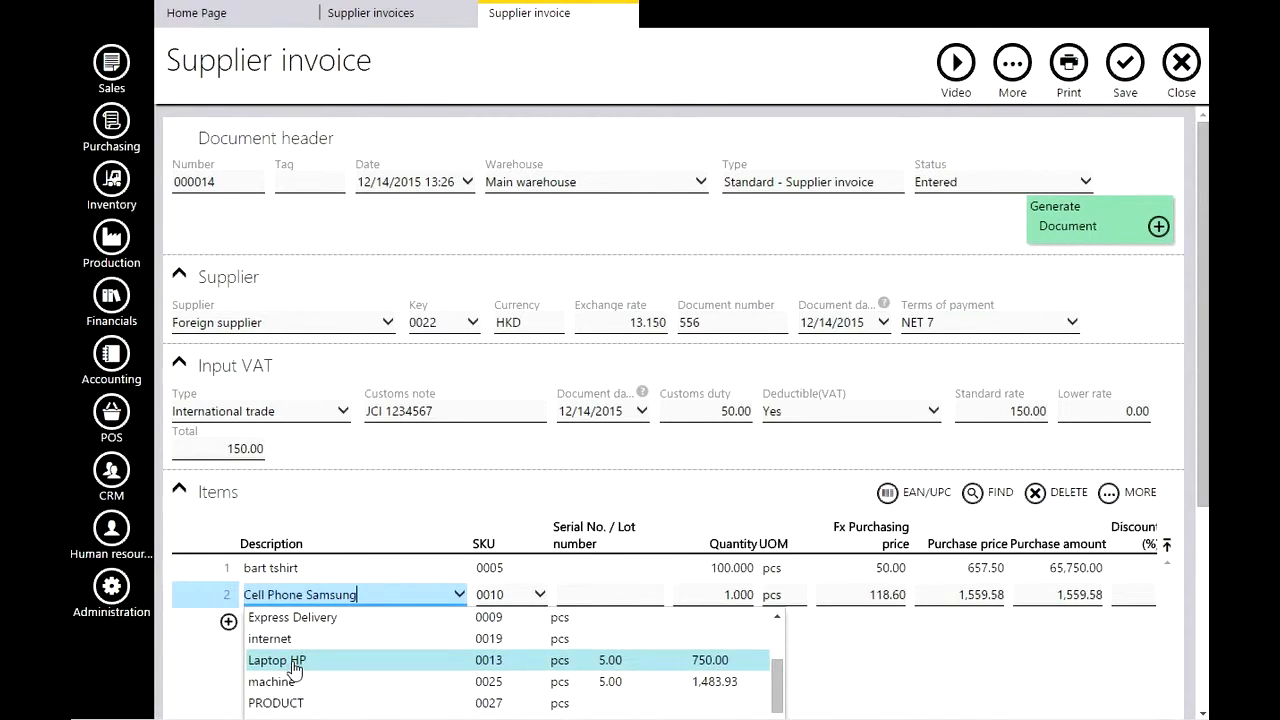
pyautogui.click(302, 660)
pyautogui.click(692, 597)
pyautogui.write('1')
pyautogui.press('Tab')
pyautogui.press('Tab')
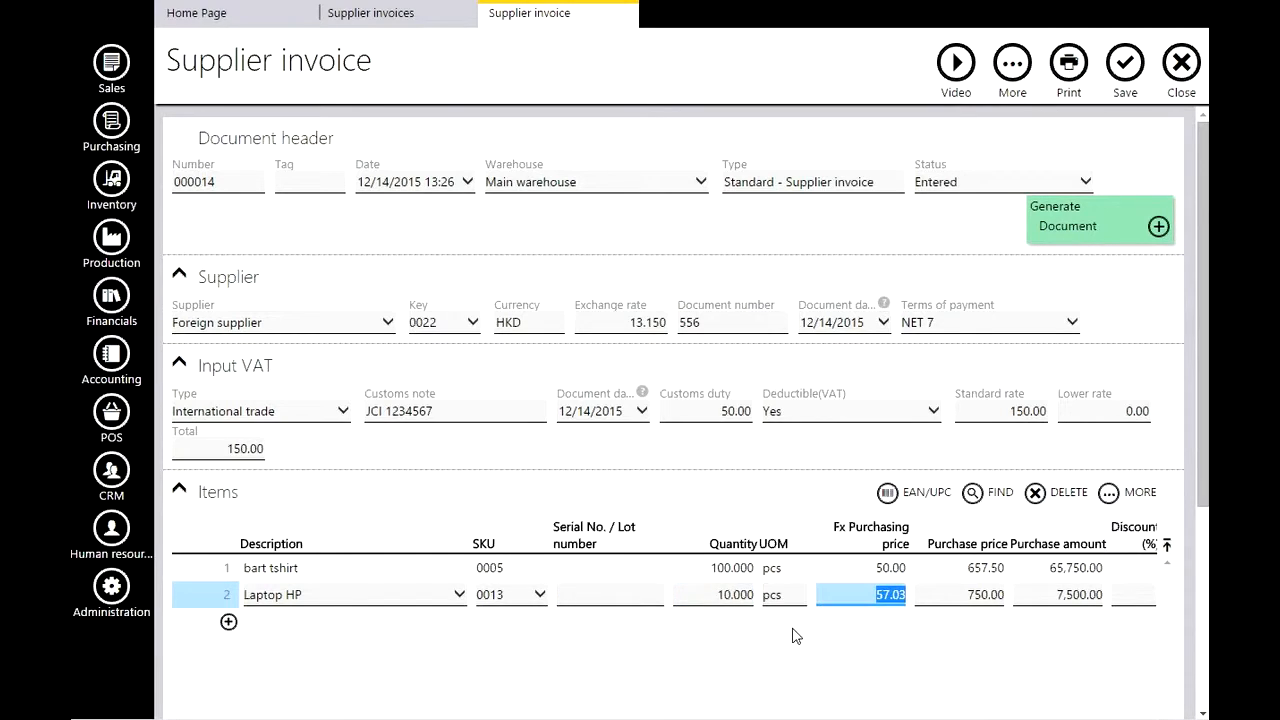
pyautogui.write('57')
pyautogui.press('Tab')
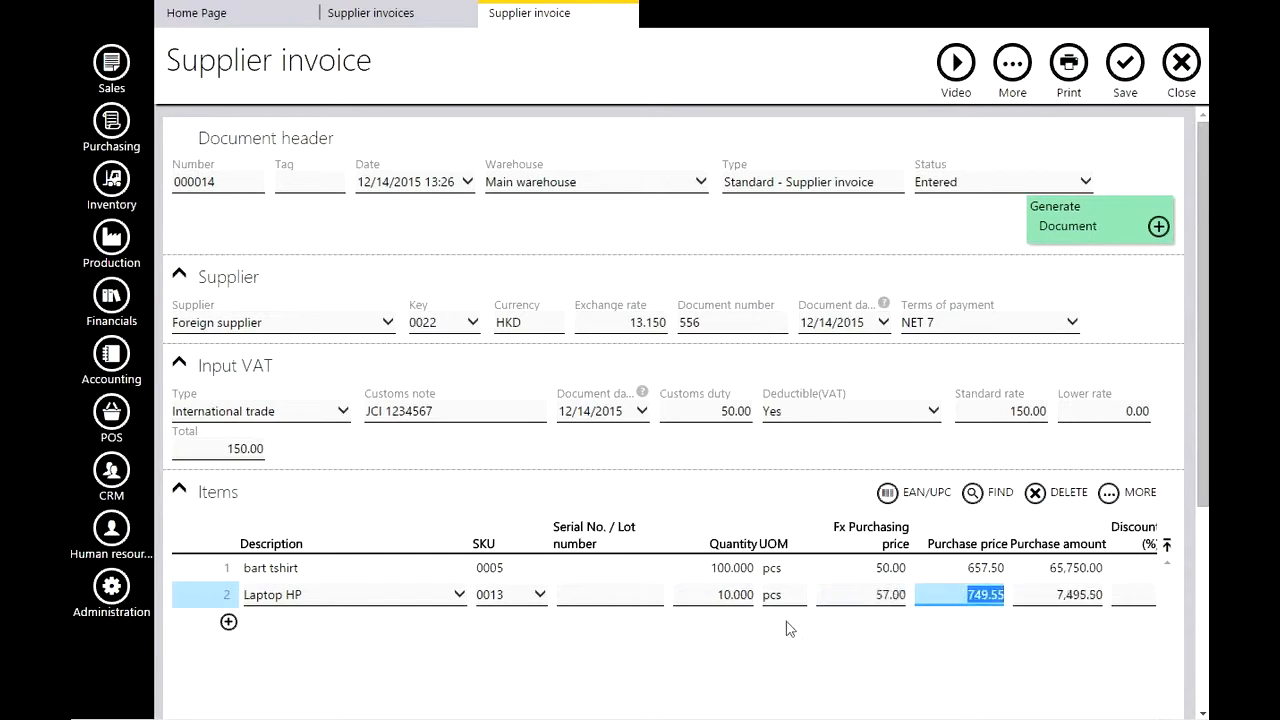
pyautogui.press('Down')
# Add an additional expense from supplier dhl to the invoice, with document number 564
pyautogui.scroll(-3, 229, 618)
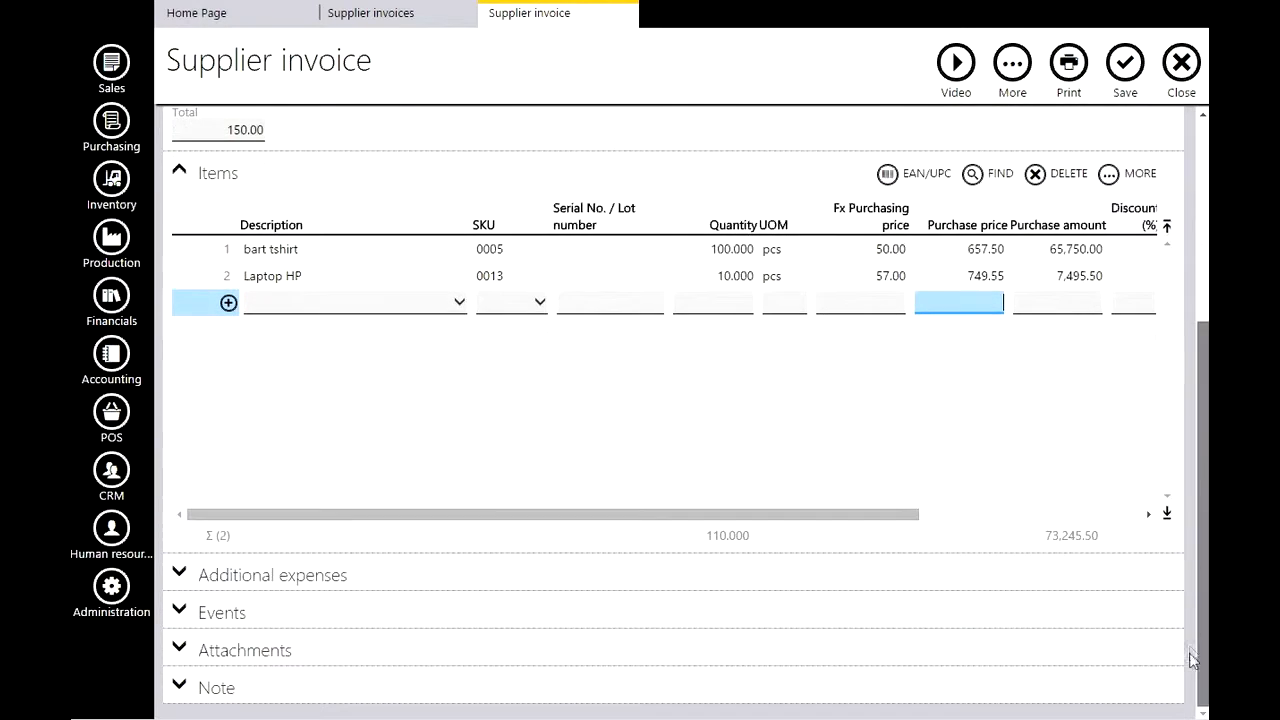
pyautogui.click(251, 586)
pyautogui.click(266, 649)
pyautogui.write('dhl')
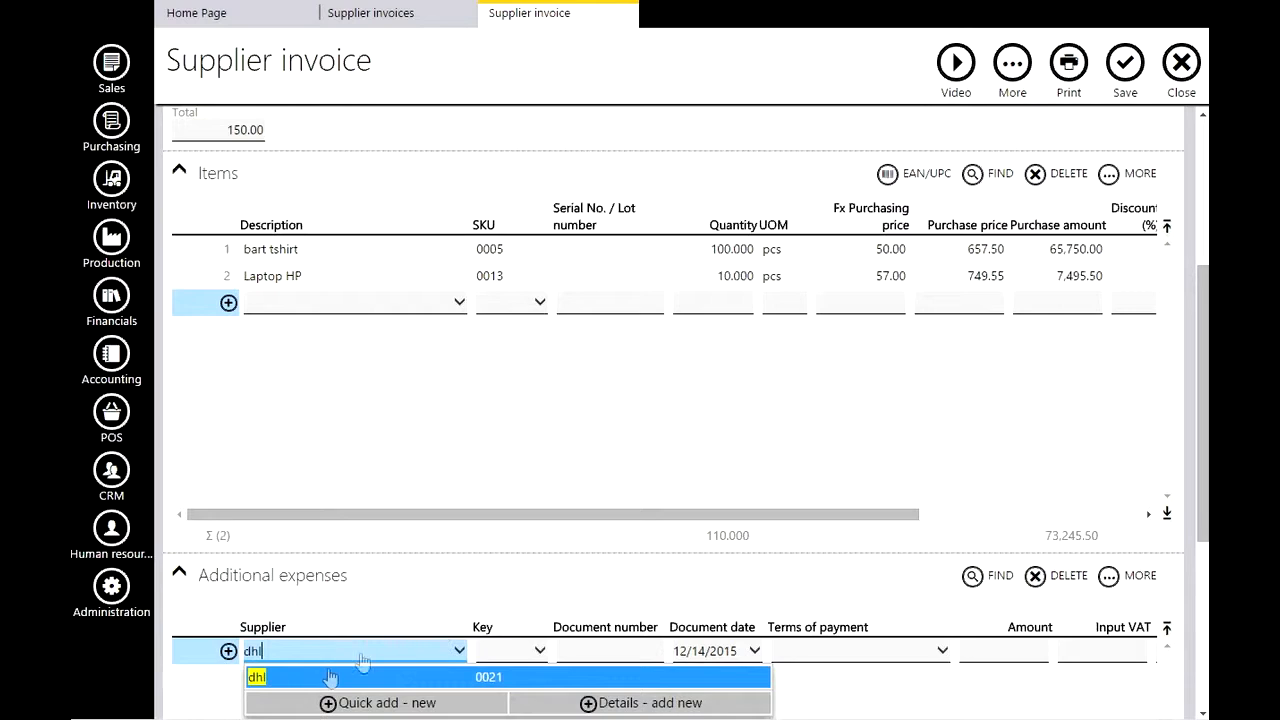
pyautogui.click(330, 677)
pyautogui.click(635, 650)
pyautogui.write('5')
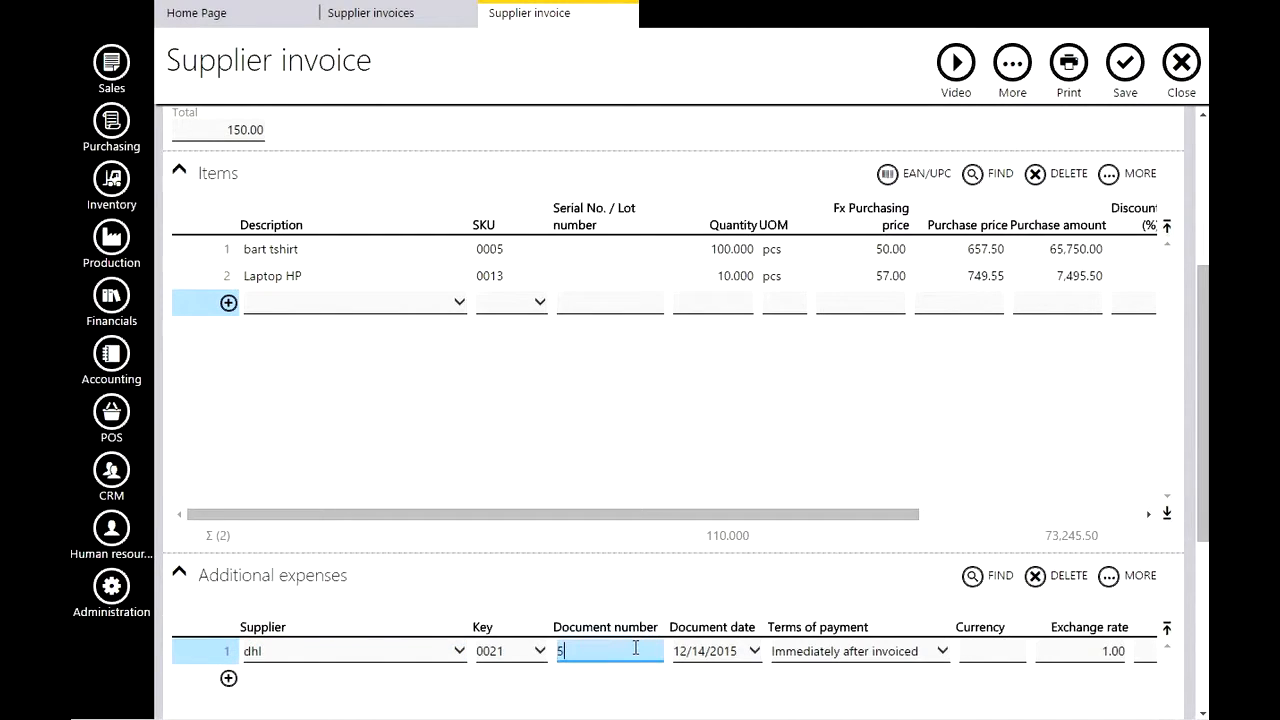
pyautogui.write('64')
# Set the dhl expense's exchange rate to 10 and its Amount Fx to 10
pyautogui.press('Tab')
pyautogui.press('Tab')
pyautogui.press('Tab')
pyautogui.press('Tab')
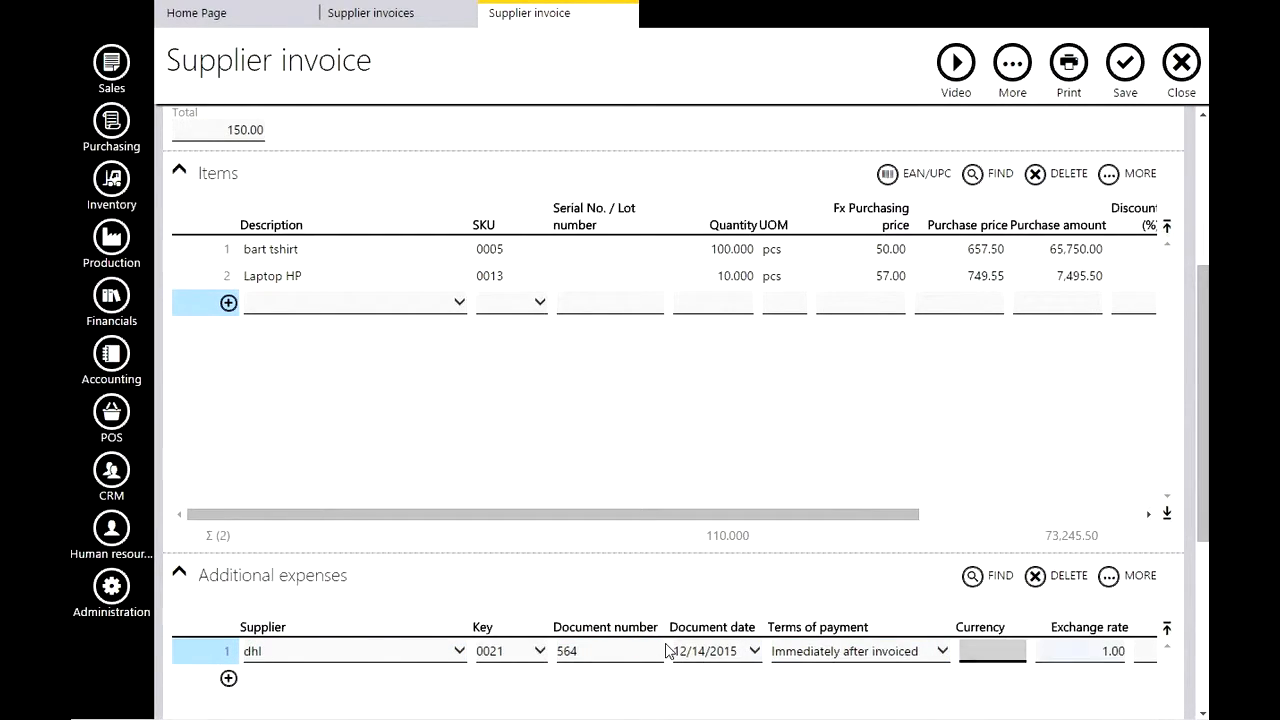
pyautogui.write('10')
pyautogui.press('Tab')
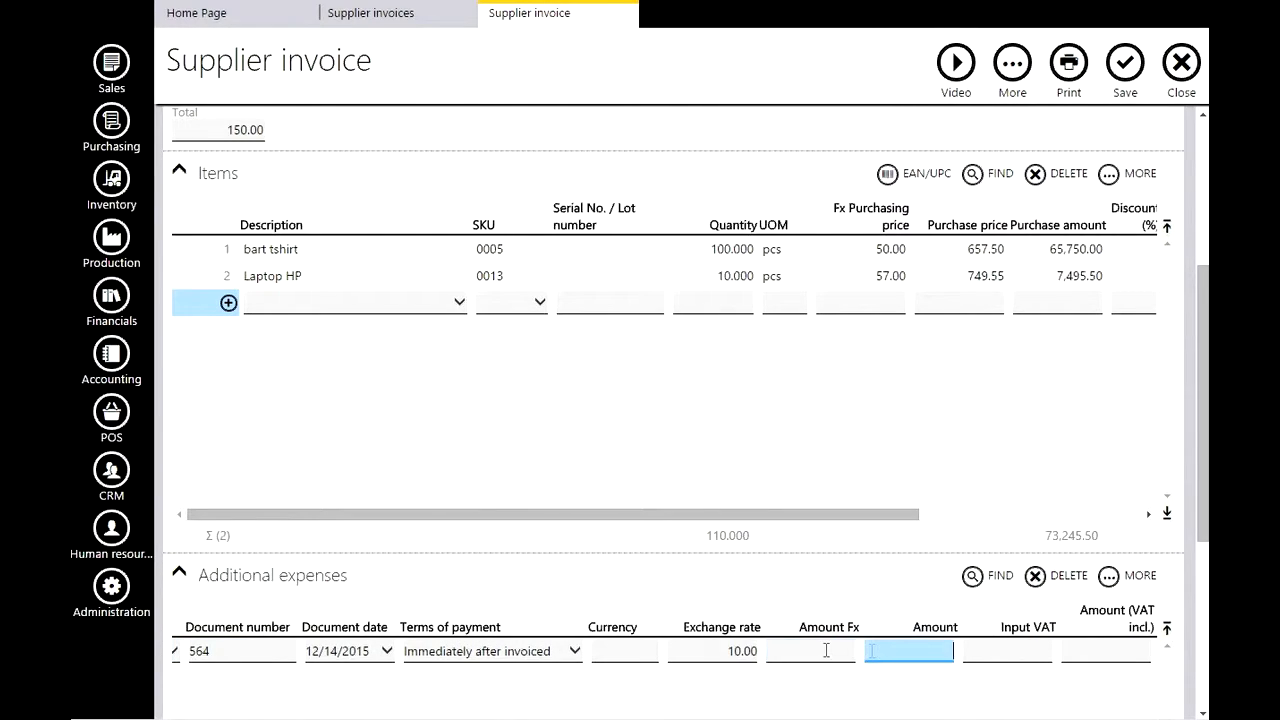
pyautogui.click(891, 656)
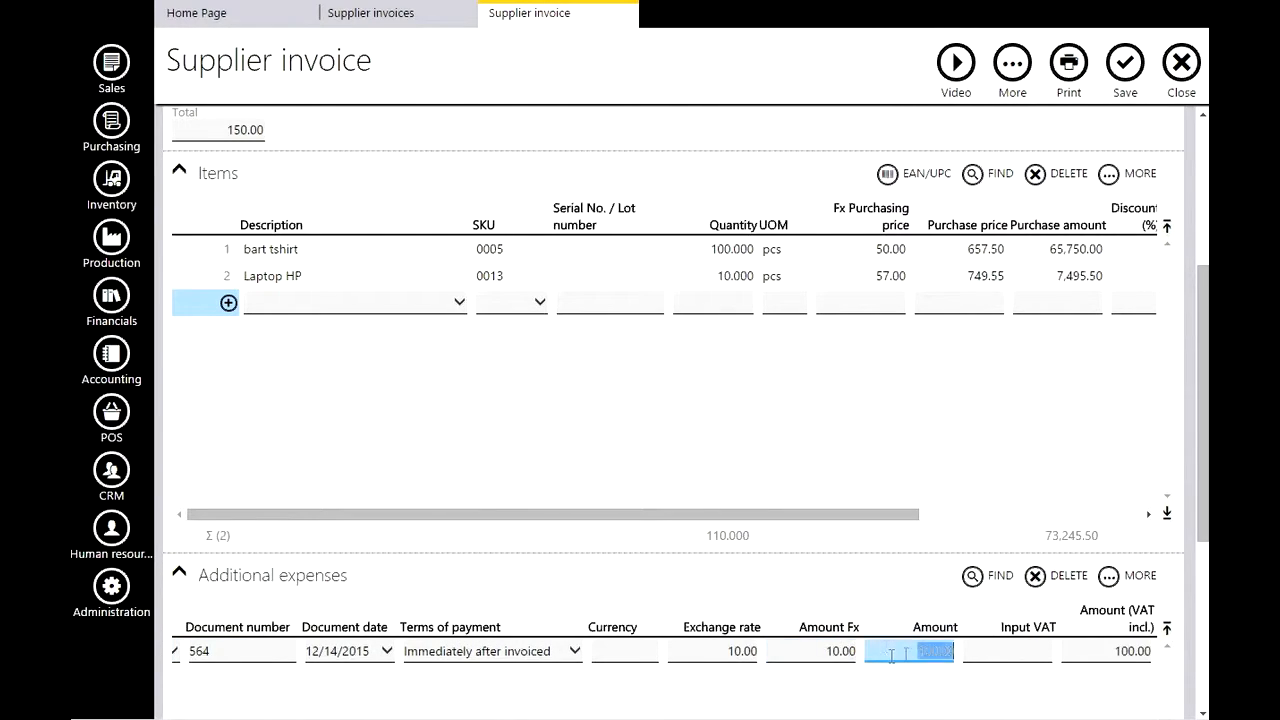
pyautogui.press('Return')
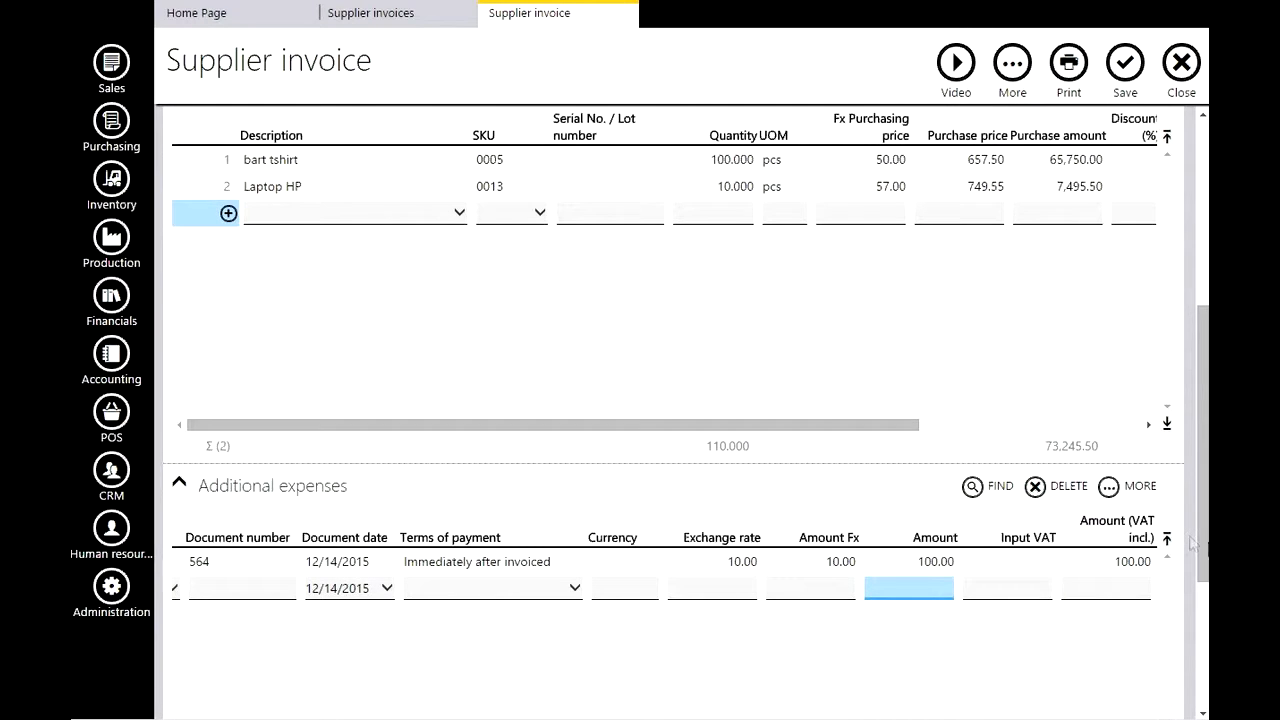
# Open the supplier invoice's print report, switch its currency to HKD and view it without the report parameters
pyautogui.scroll(-3, 1195, 545)
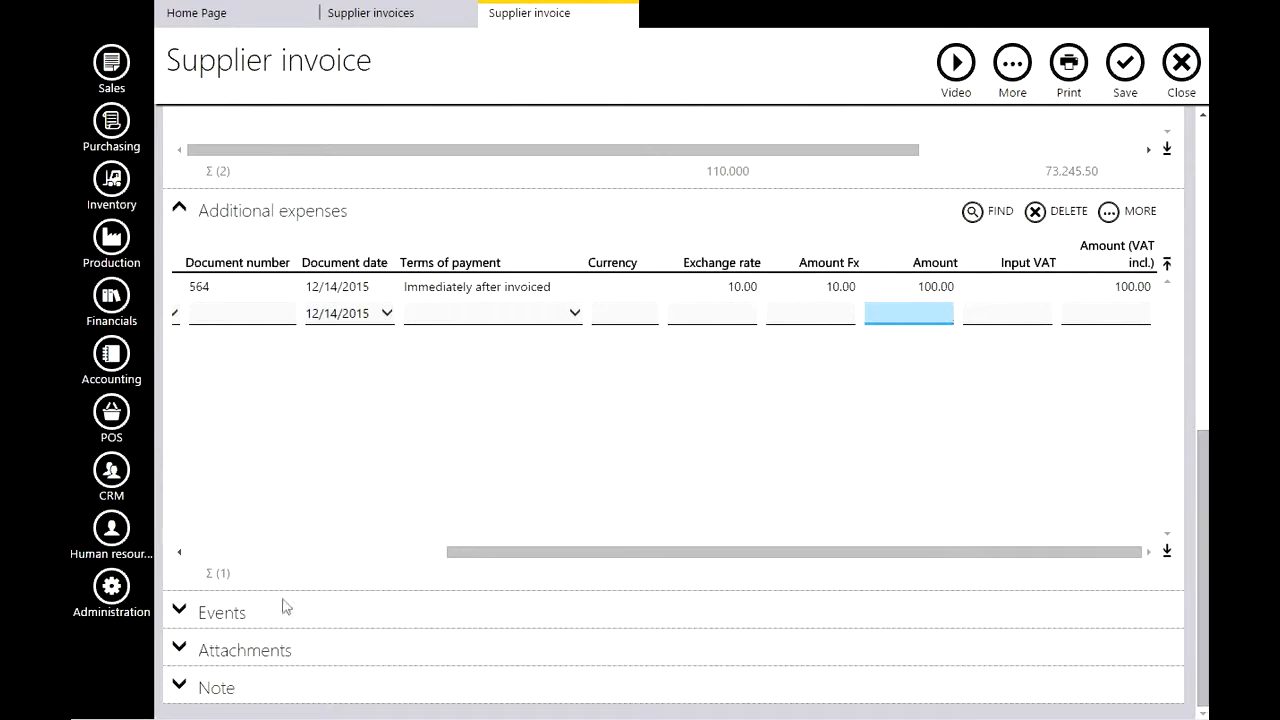
pyautogui.click(1069, 63)
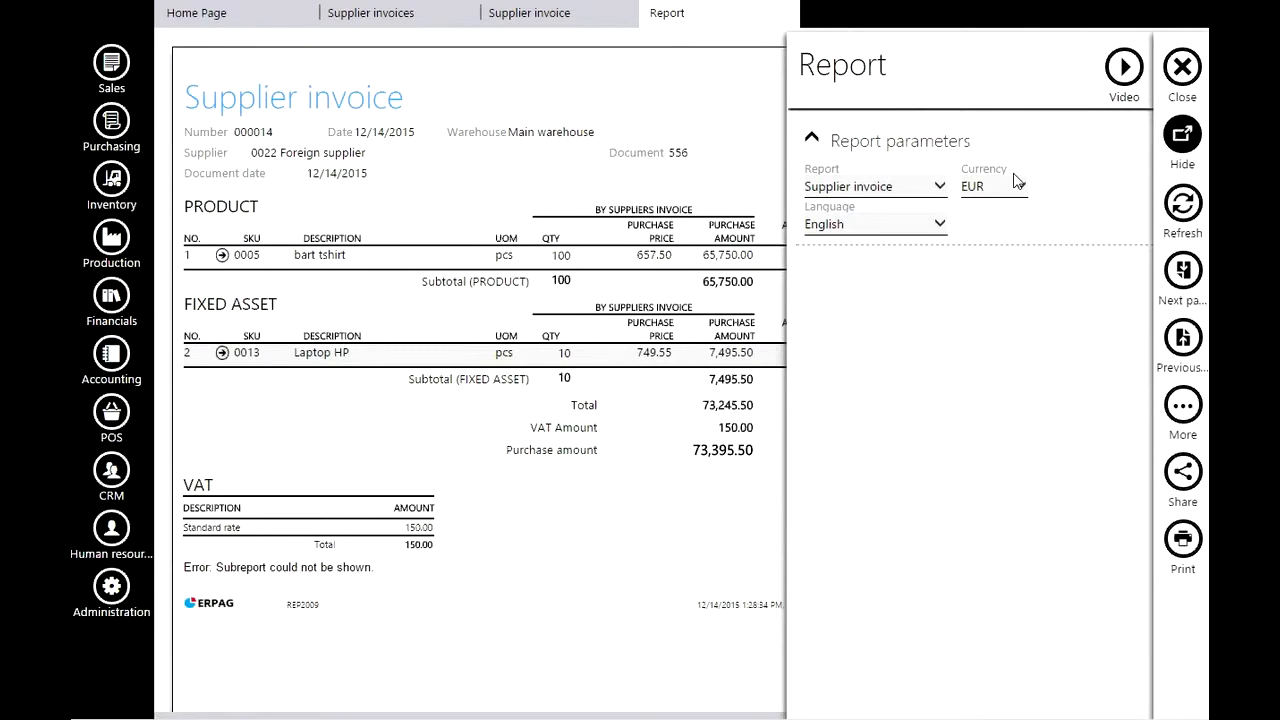
pyautogui.click(1015, 184)
pyautogui.click(992, 229)
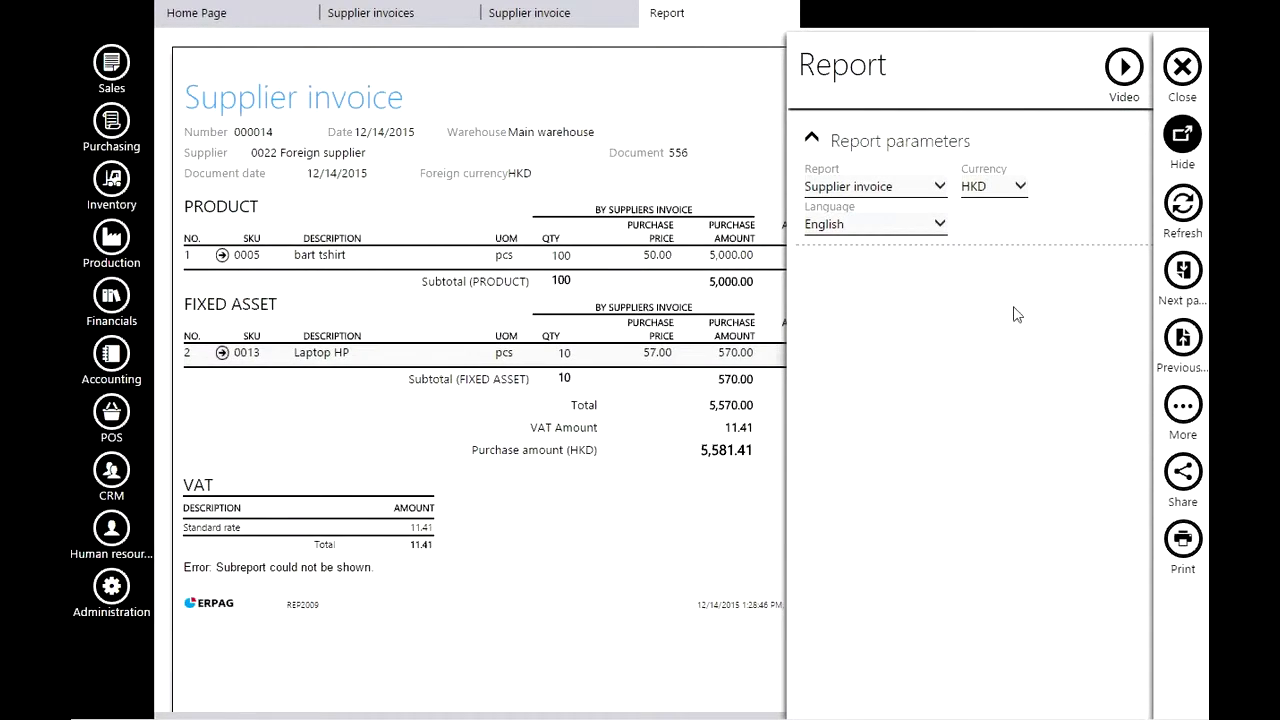
pyautogui.click(1183, 140)
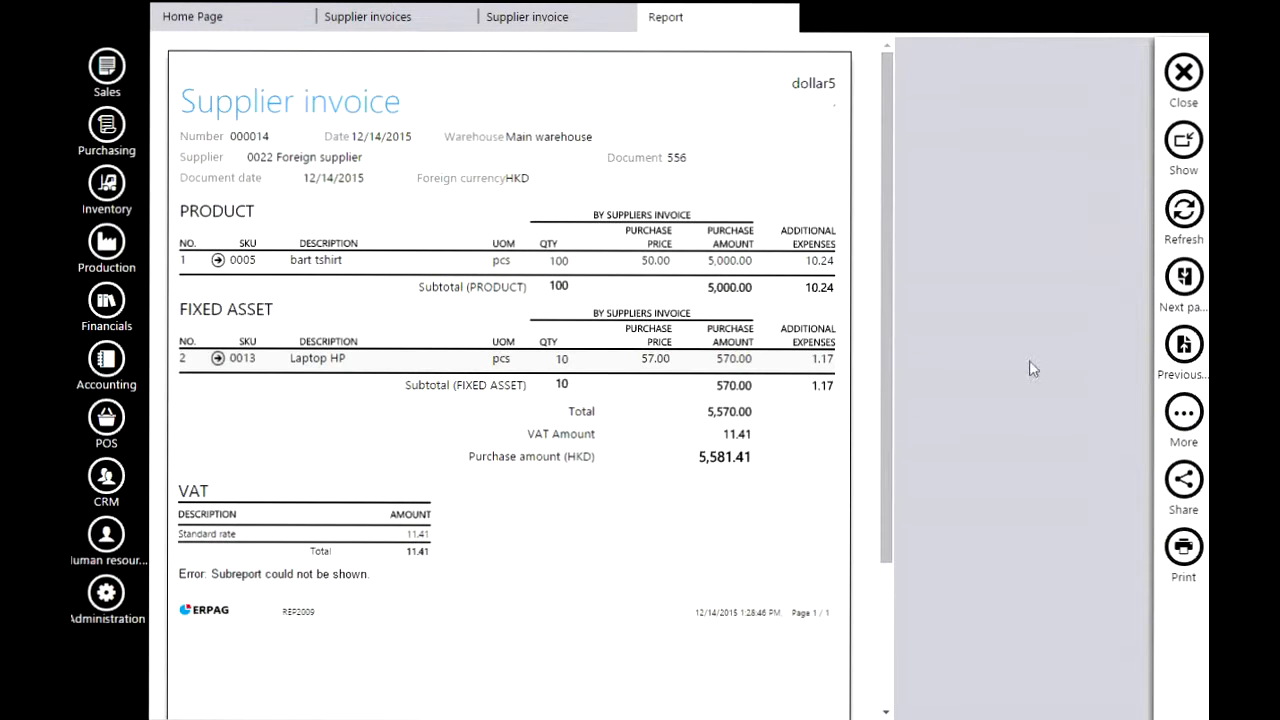
pyautogui.click(1183, 72)
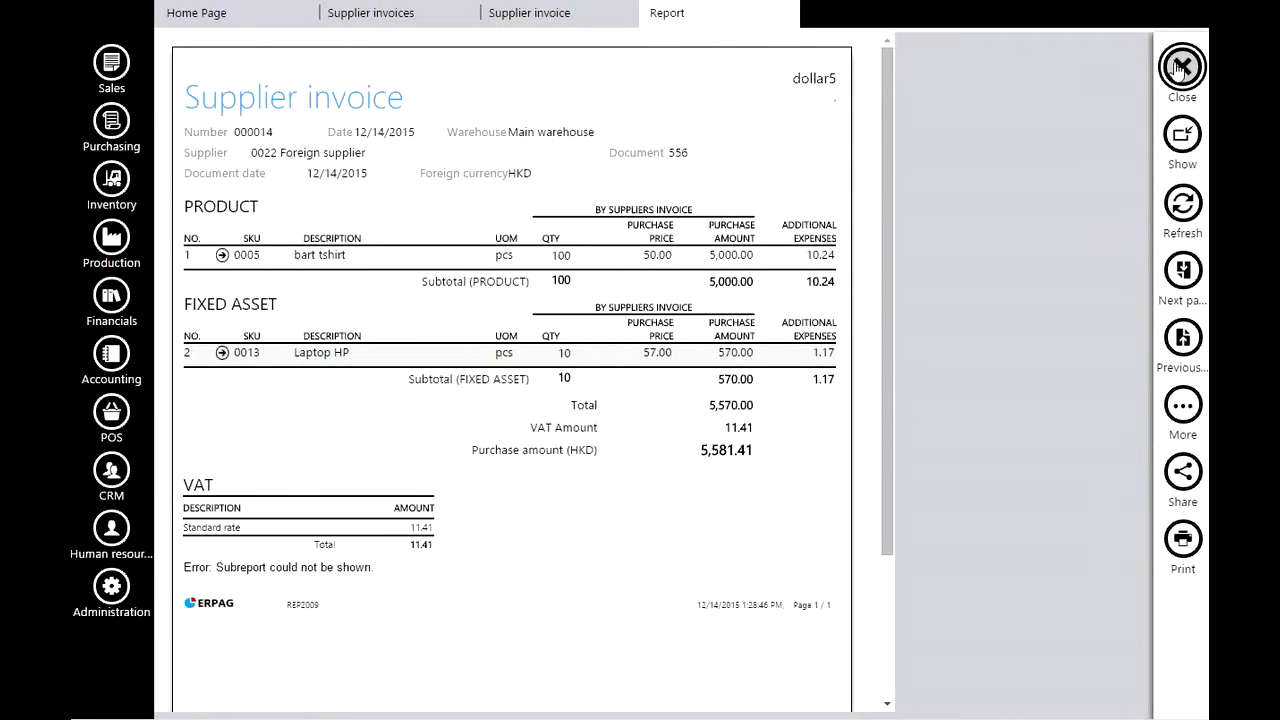
# Change the report type to Journal voucher, refresh it and view it without the report parameters
pyautogui.click(1181, 134)
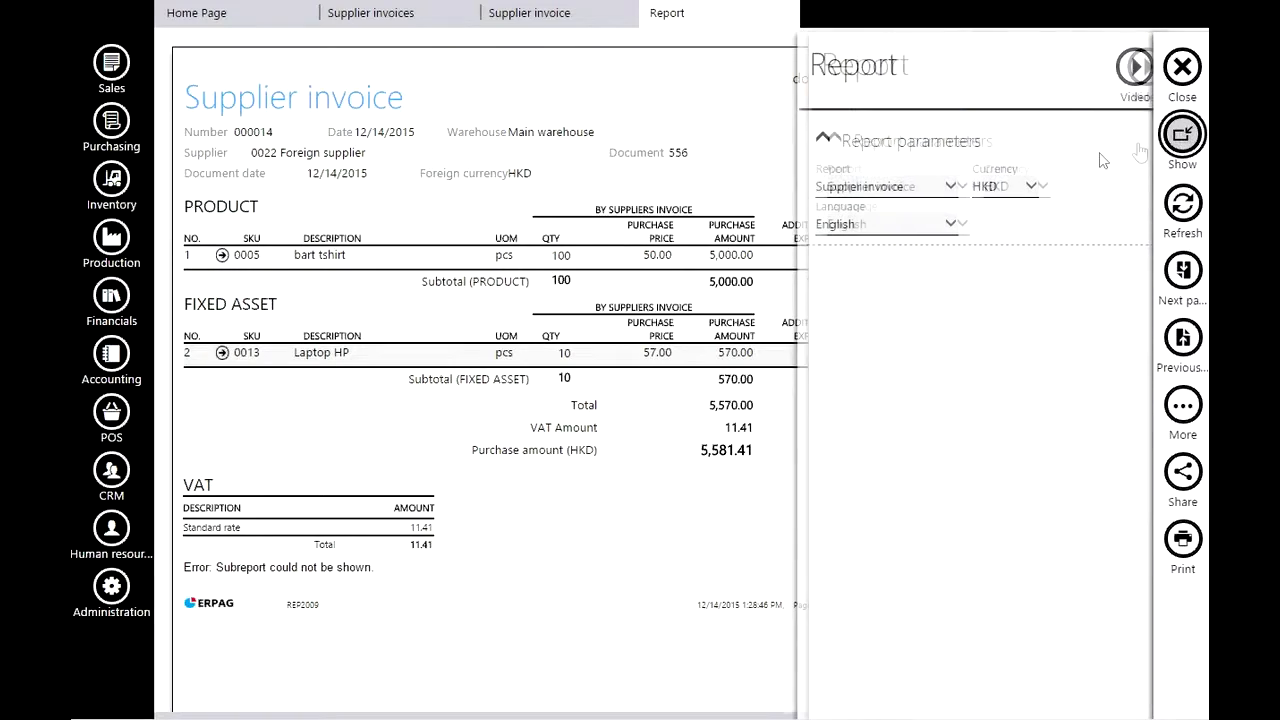
pyautogui.click(900, 188)
pyautogui.click(889, 300)
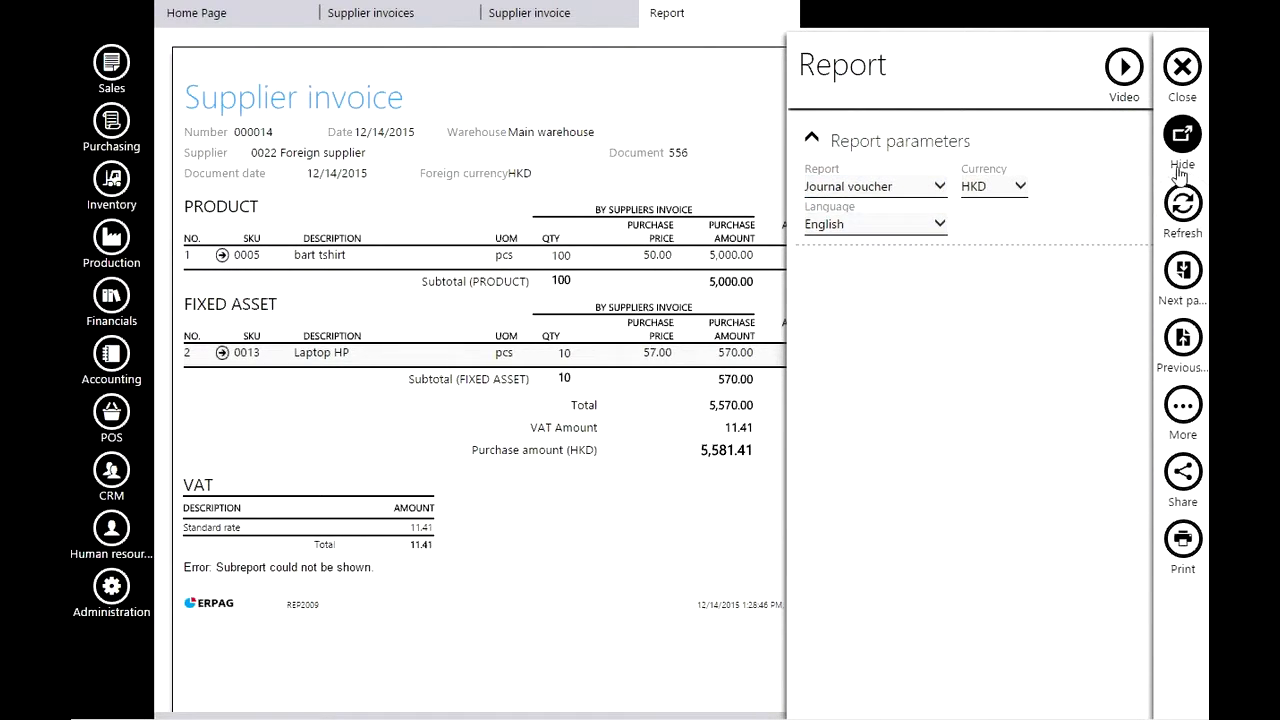
pyautogui.click(1182, 202)
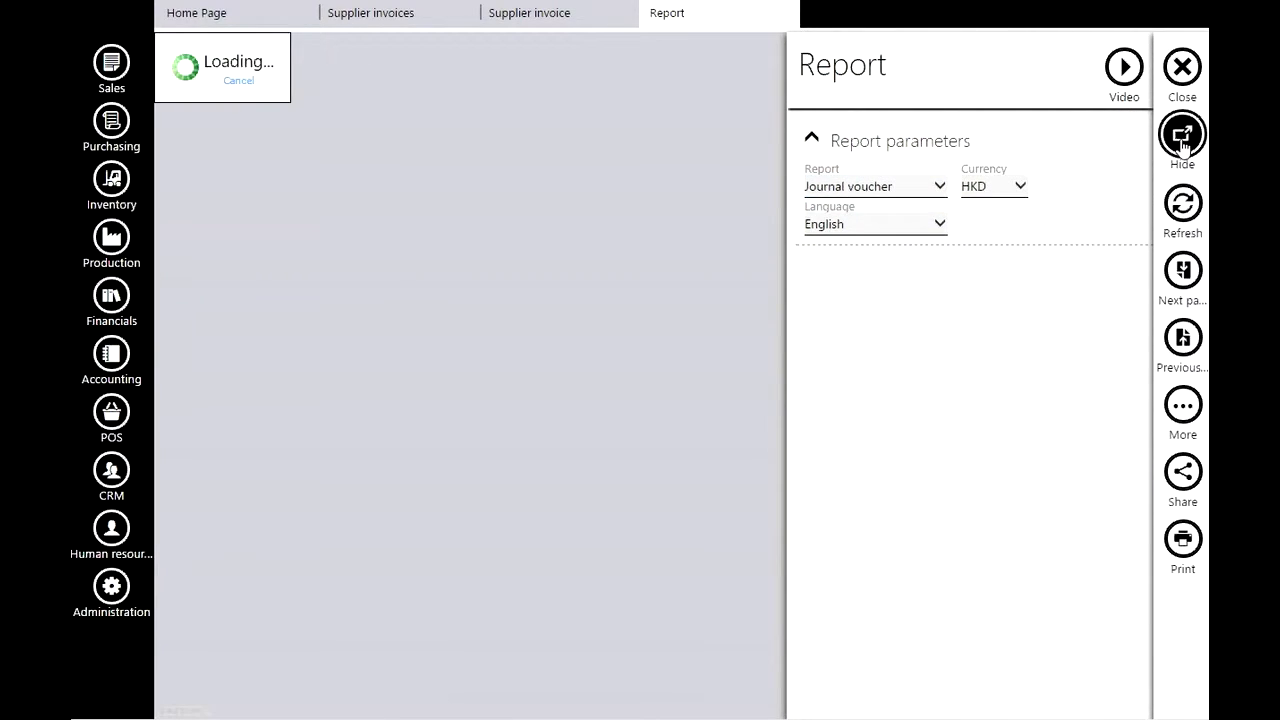
pyautogui.click(1182, 137)
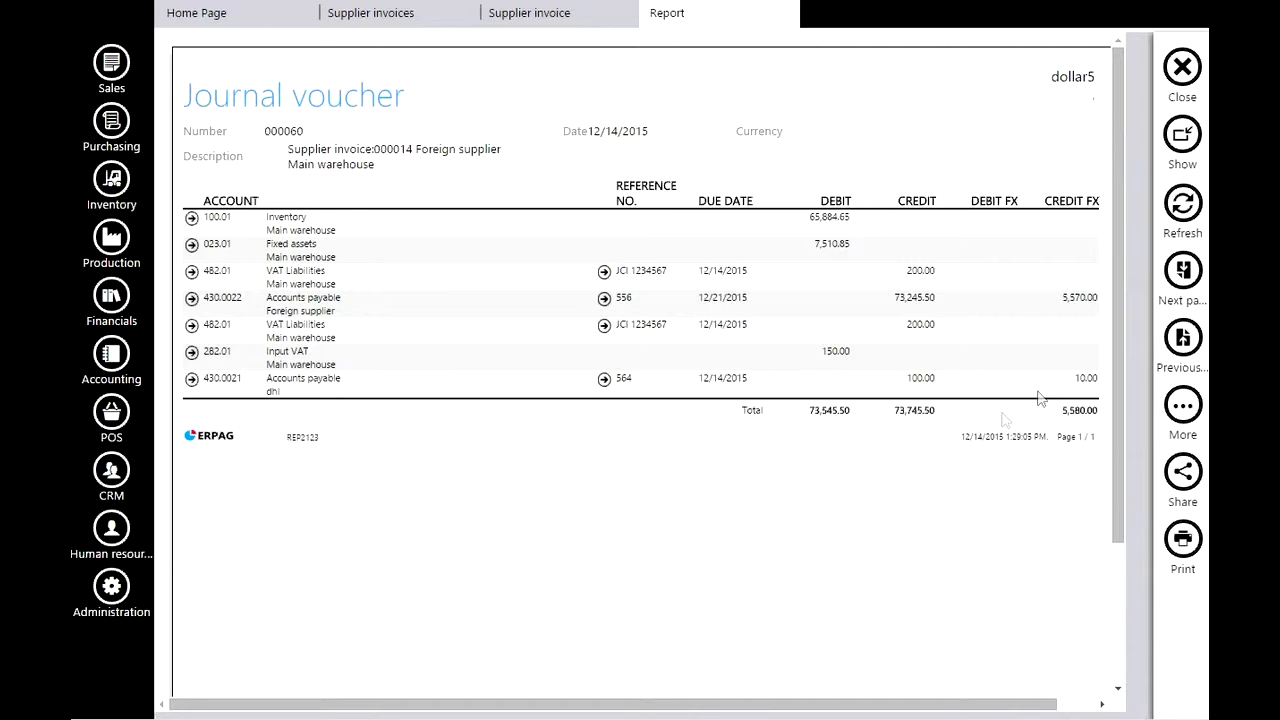
# Close the report, then save the supplier invoice and return to the list of supplier invoices
pyautogui.click(1182, 67)
pyautogui.click(1126, 63)
pyautogui.click(1181, 63)
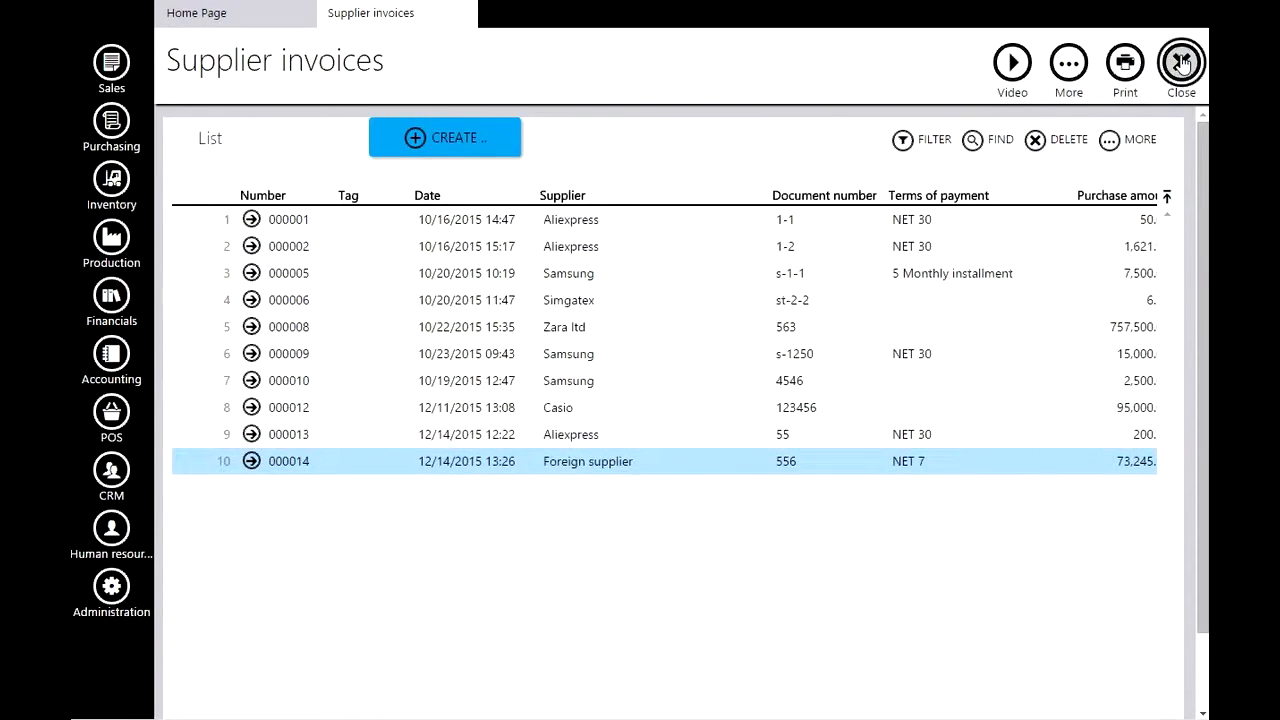